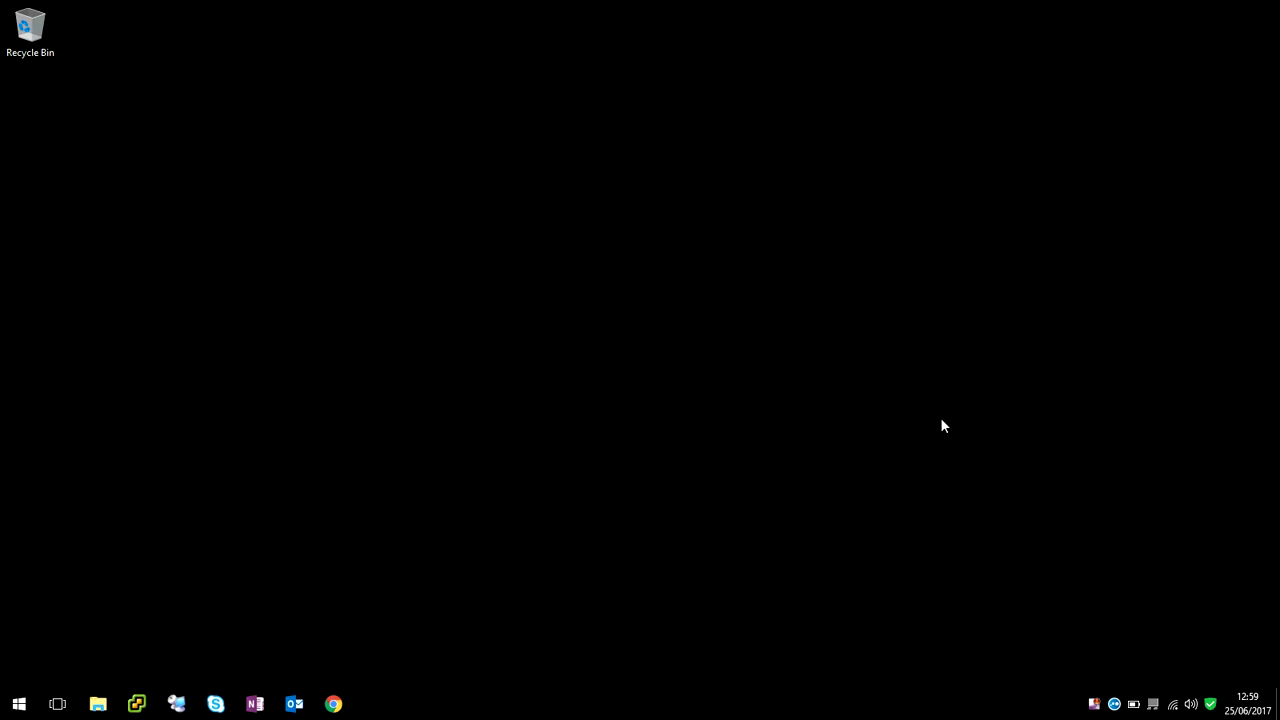
Search Start for cmd and run Command Prompt as administrator.
{"action": "left_click", "coordinate": [18, 704]}
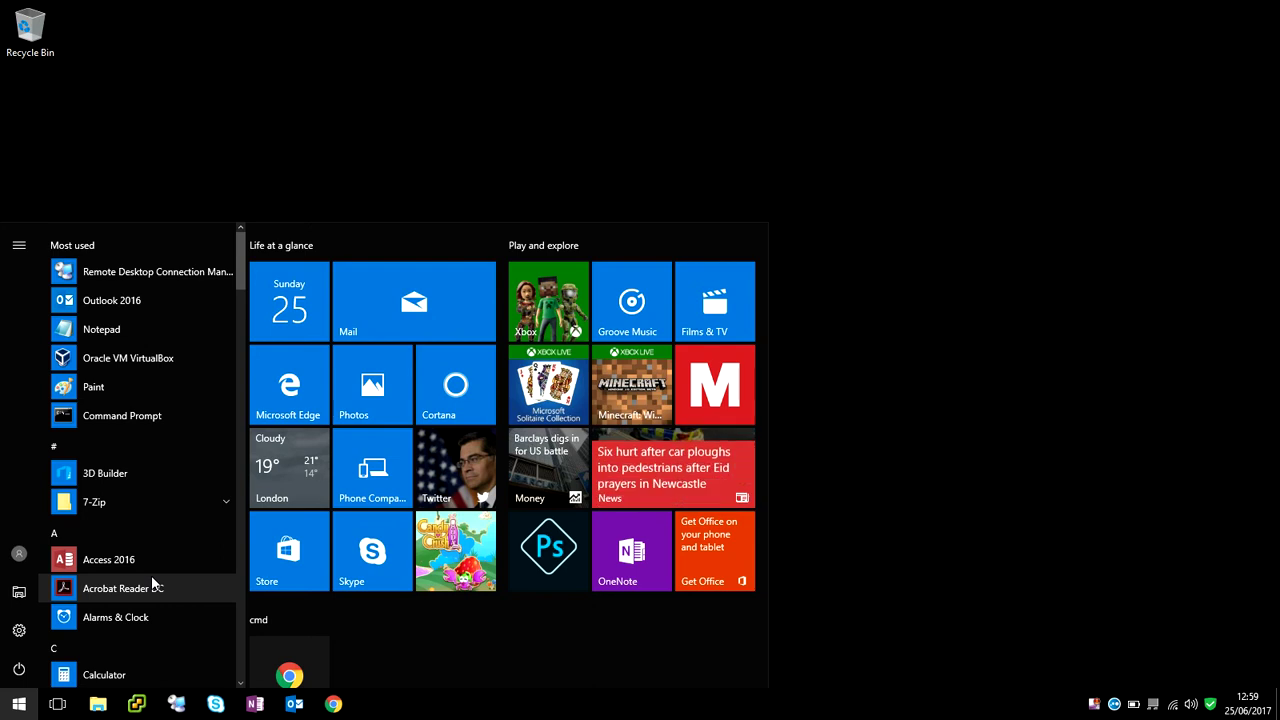
{"action": "type", "text": "cmd"}
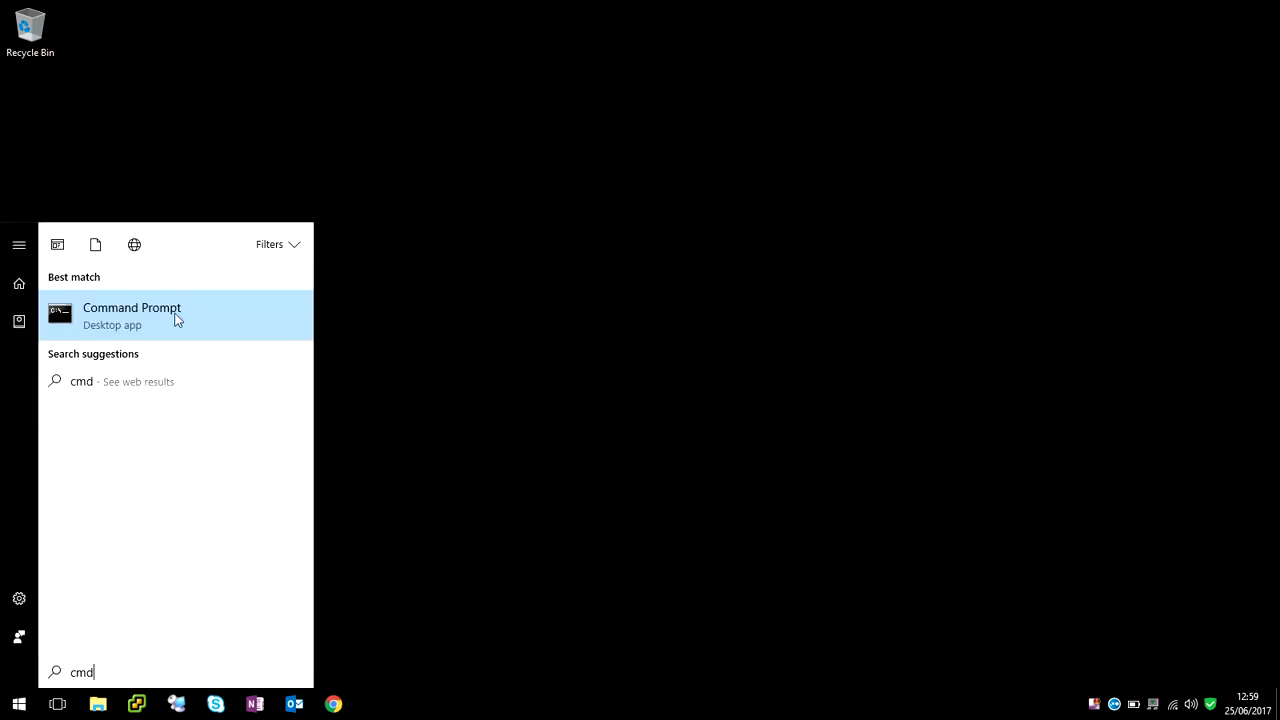
{"action": "right_click", "coordinate": [166, 304]}
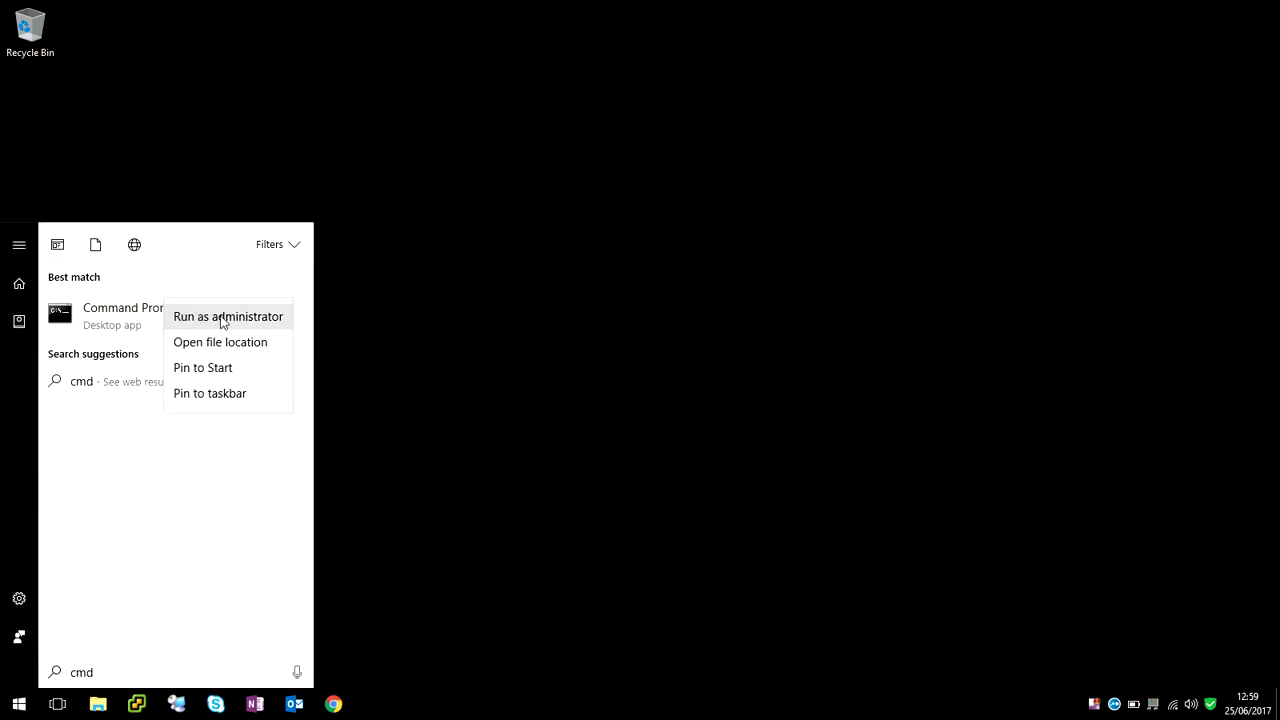
{"action": "left_click", "coordinate": [240, 316]}
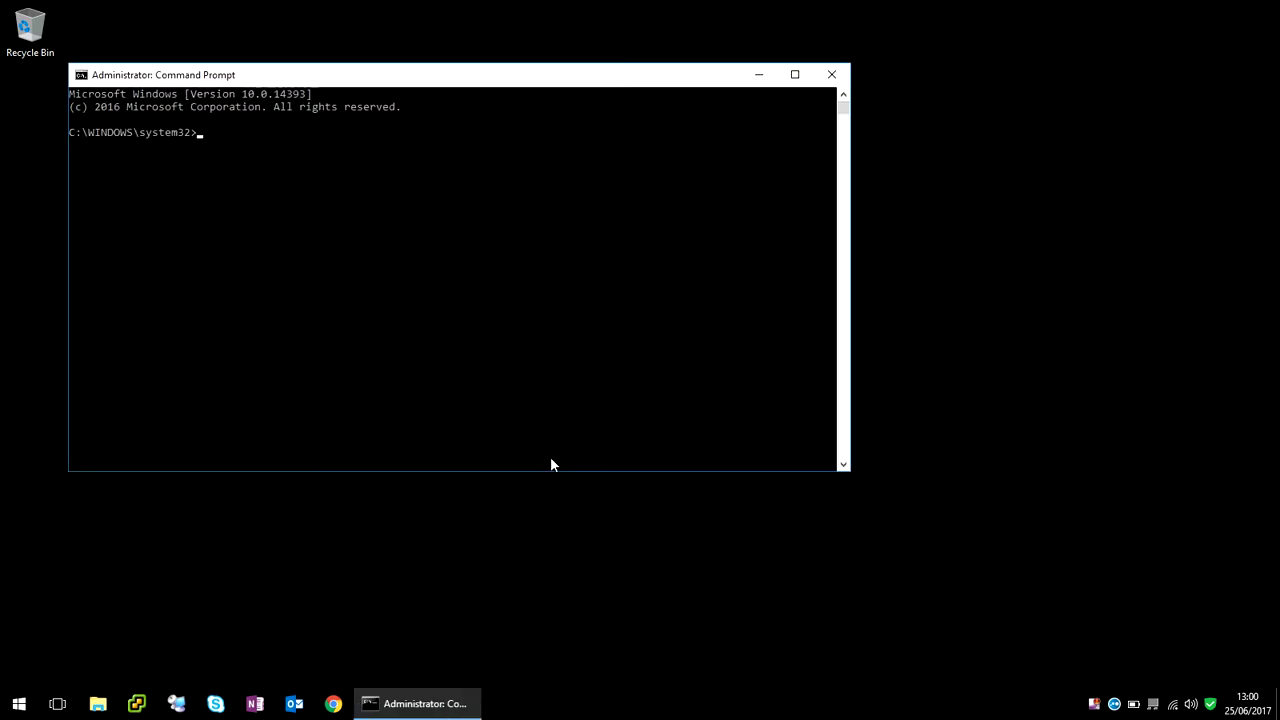
Move the console slightly and run ping 8.8.8.8, getting four replies averaging 128 ms.
{"action": "left_click_drag", "start_coordinate": [391, 86], "coordinate": [478, 105]}
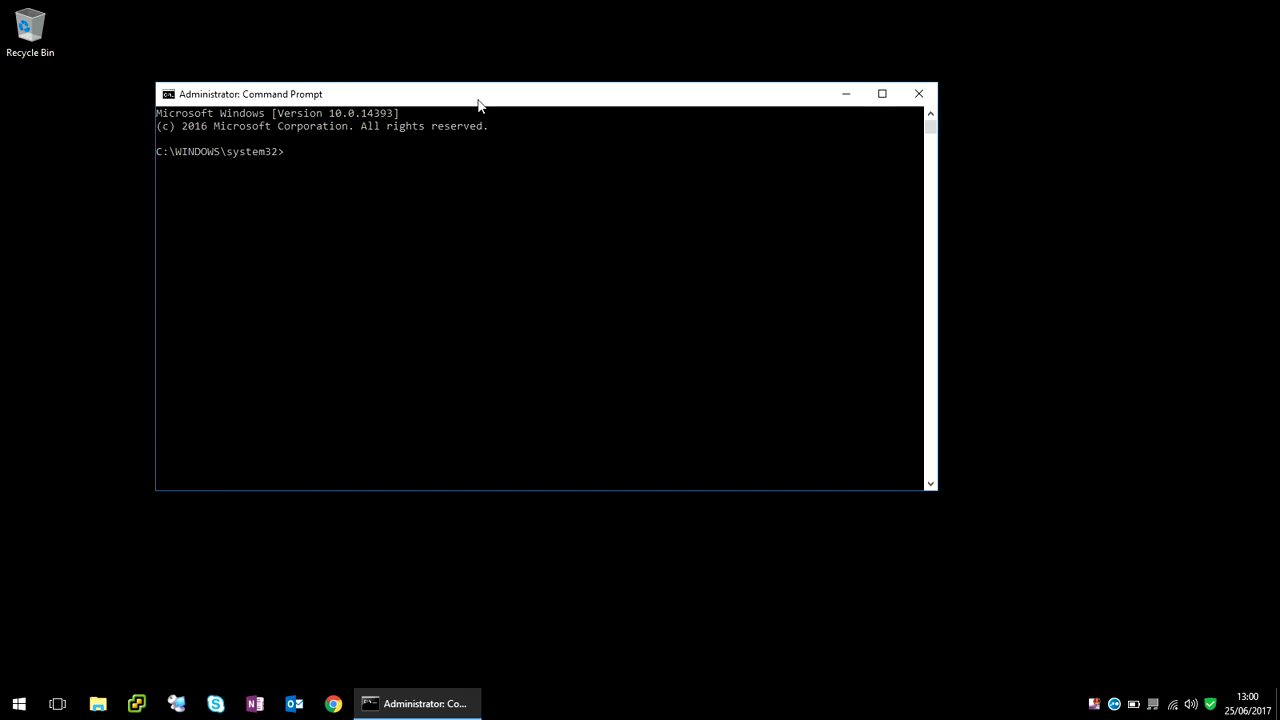
{"action": "type", "text": "ping 8.8"}
{"action": "type", "text": ".8.8"}
{"action": "key", "text": "Return"}
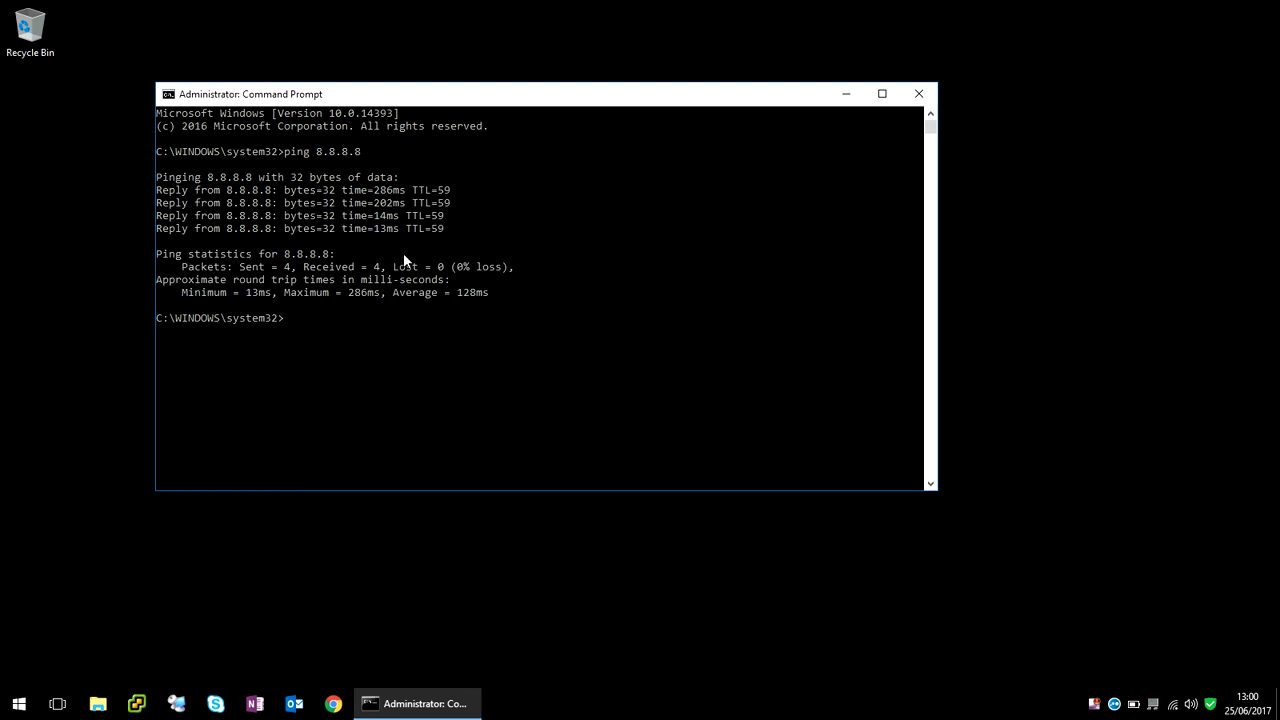
Run ipconfig /renew, then re-run ping 8.8.8.8 for four replies averaging 83 ms.
{"action": "type", "text": "ipconfig /"}
{"action": "type", "text": "re"}
{"action": "type", "text": "new"}
{"action": "key", "text": "Return"}
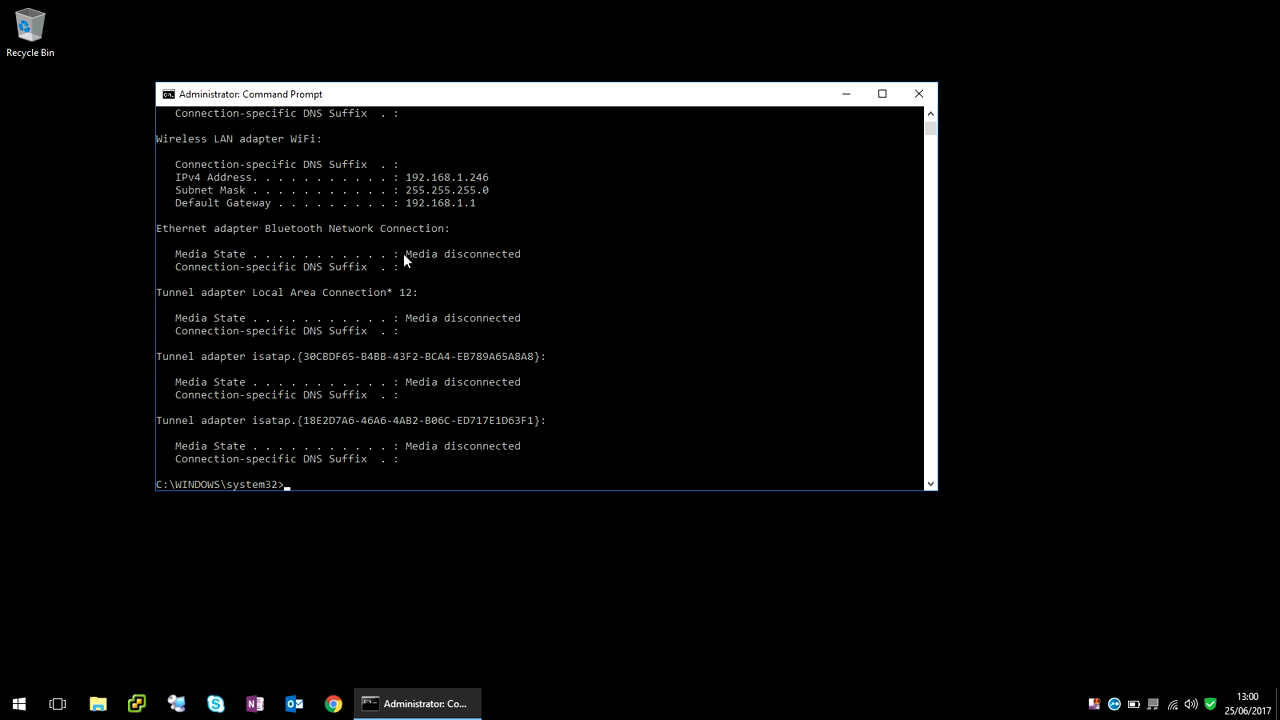
{"action": "key", "text": "Up"}
{"action": "key", "text": "Up"}
{"action": "key", "text": "Return"}
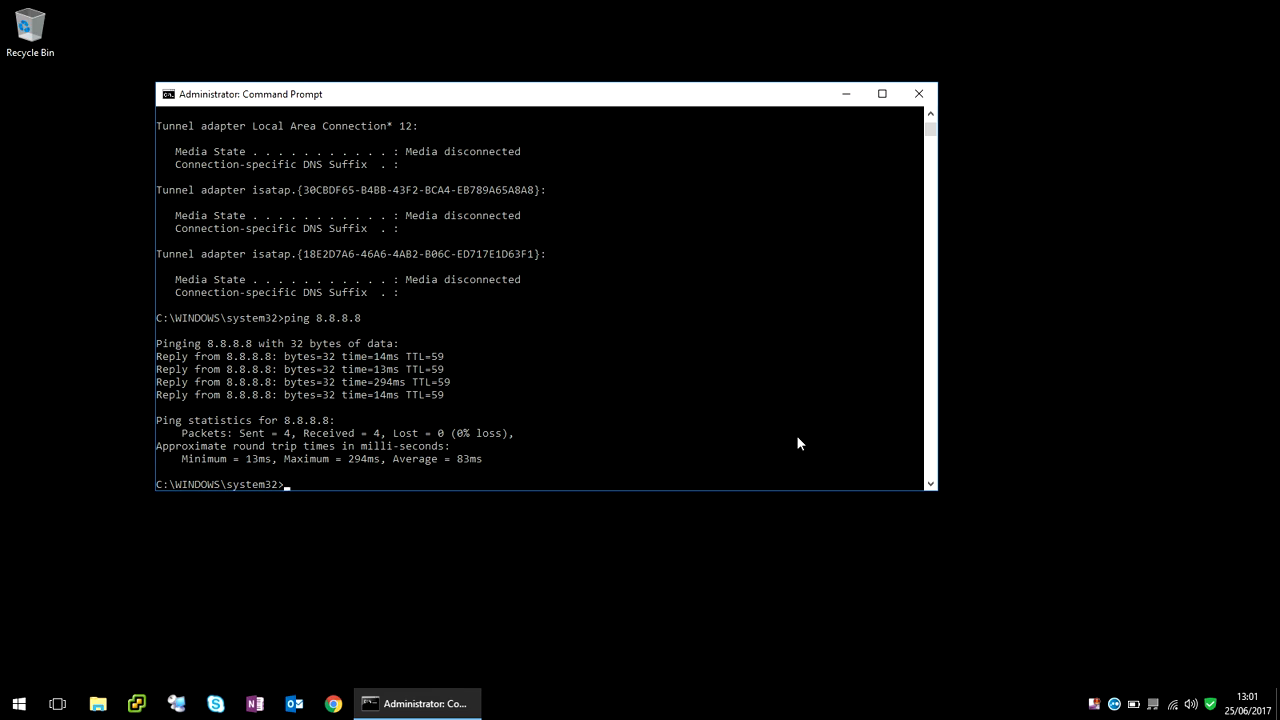
Abandon a BTHub5-R2MX connection attempt and reconnect to the Orpheous Wi-Fi network.
{"action": "left_click", "coordinate": [1176, 704]}
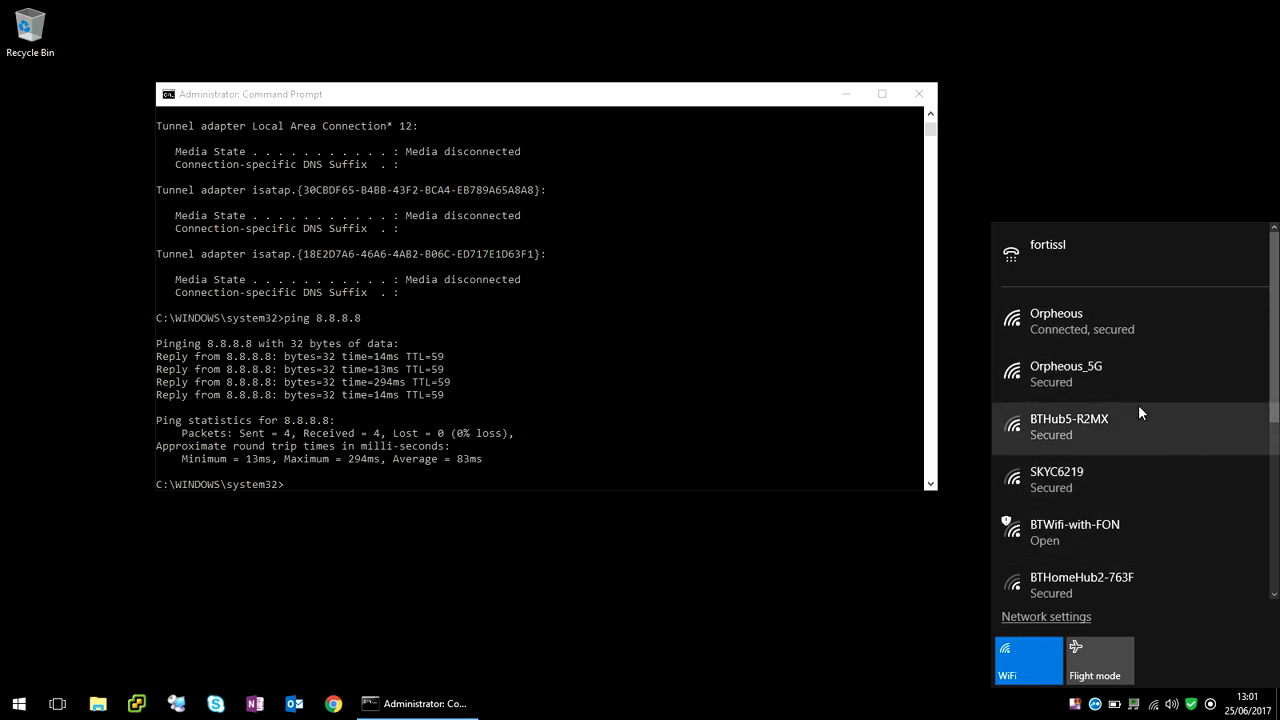
{"action": "left_click", "coordinate": [1062, 428]}
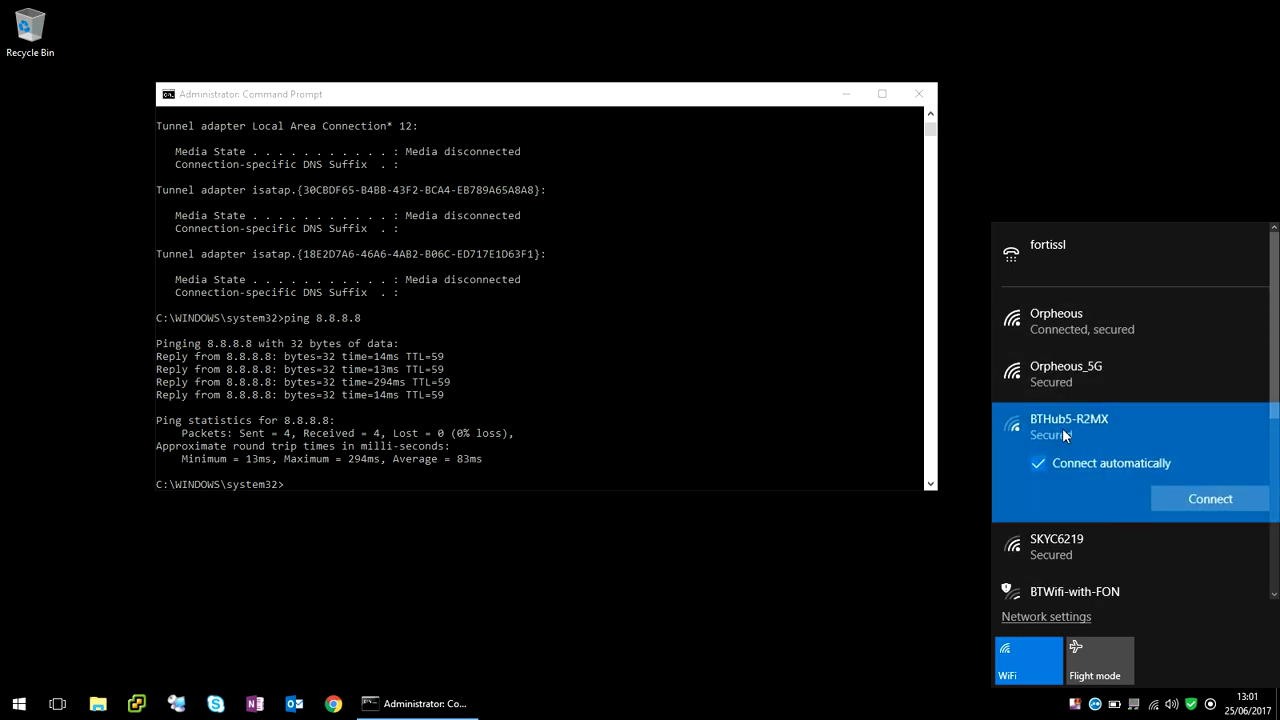
{"action": "left_click", "coordinate": [1103, 460]}
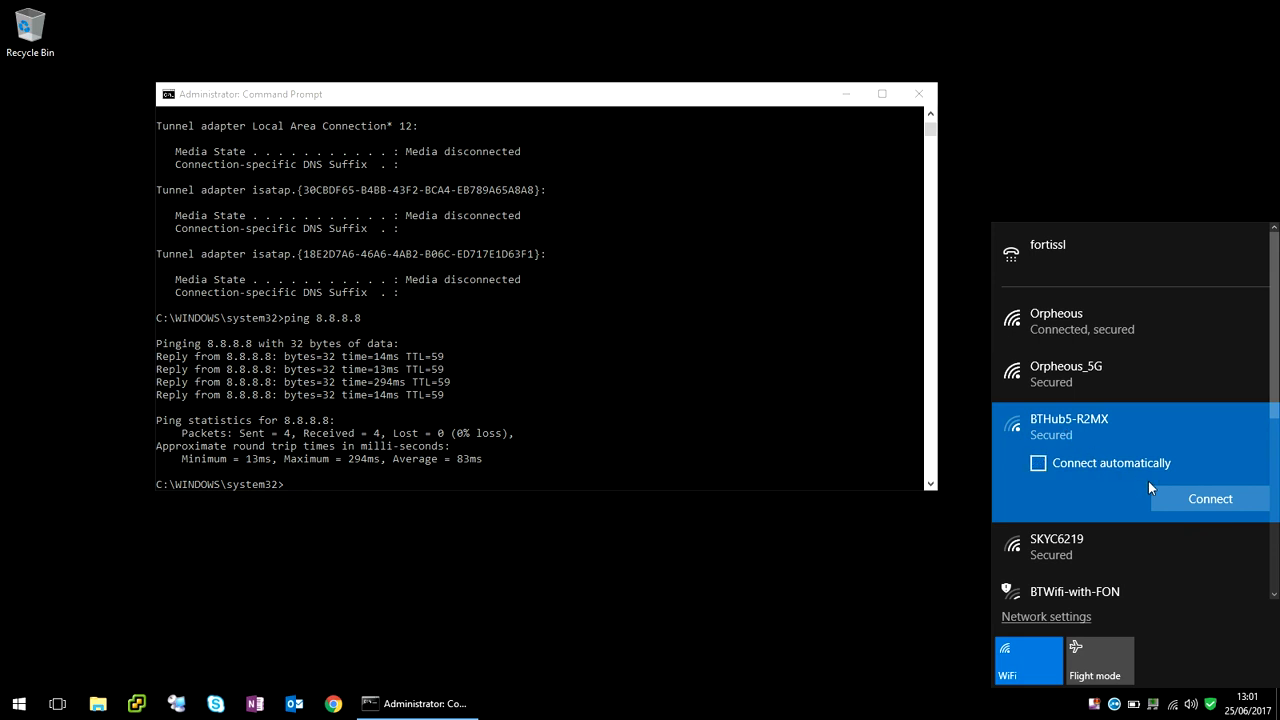
{"action": "left_click", "coordinate": [1229, 501]}
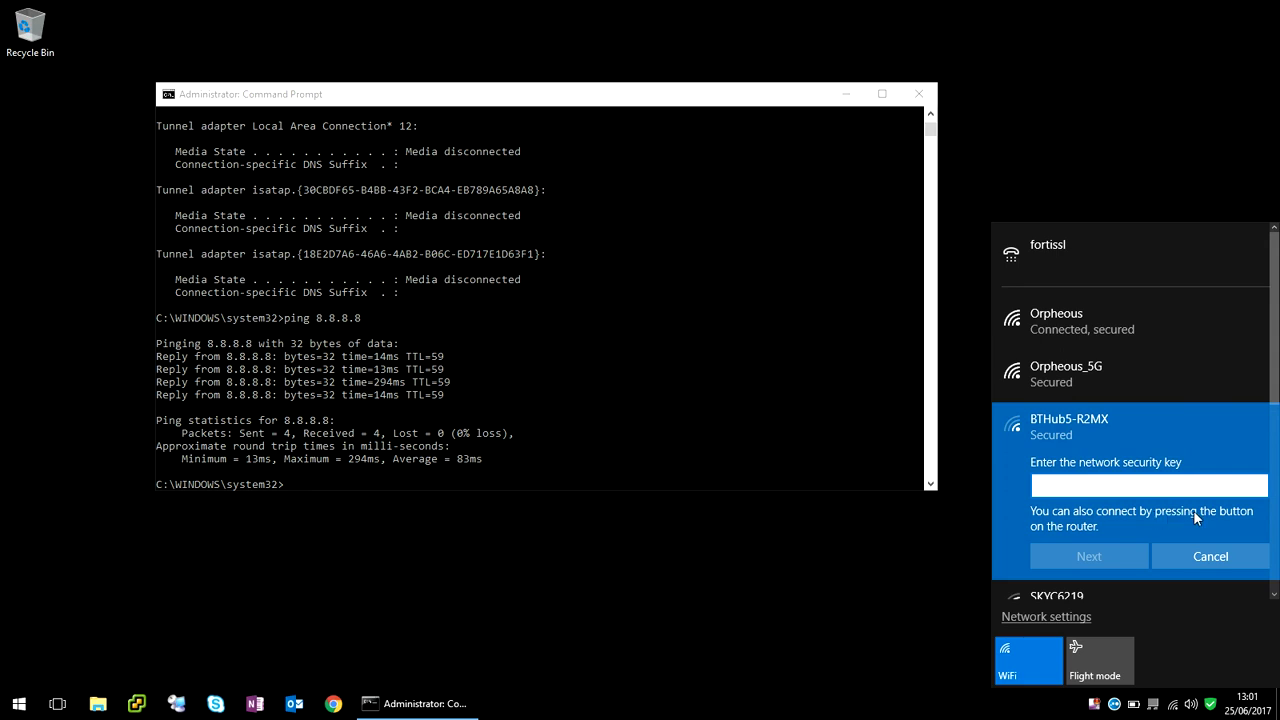
{"action": "left_click", "coordinate": [1228, 553]}
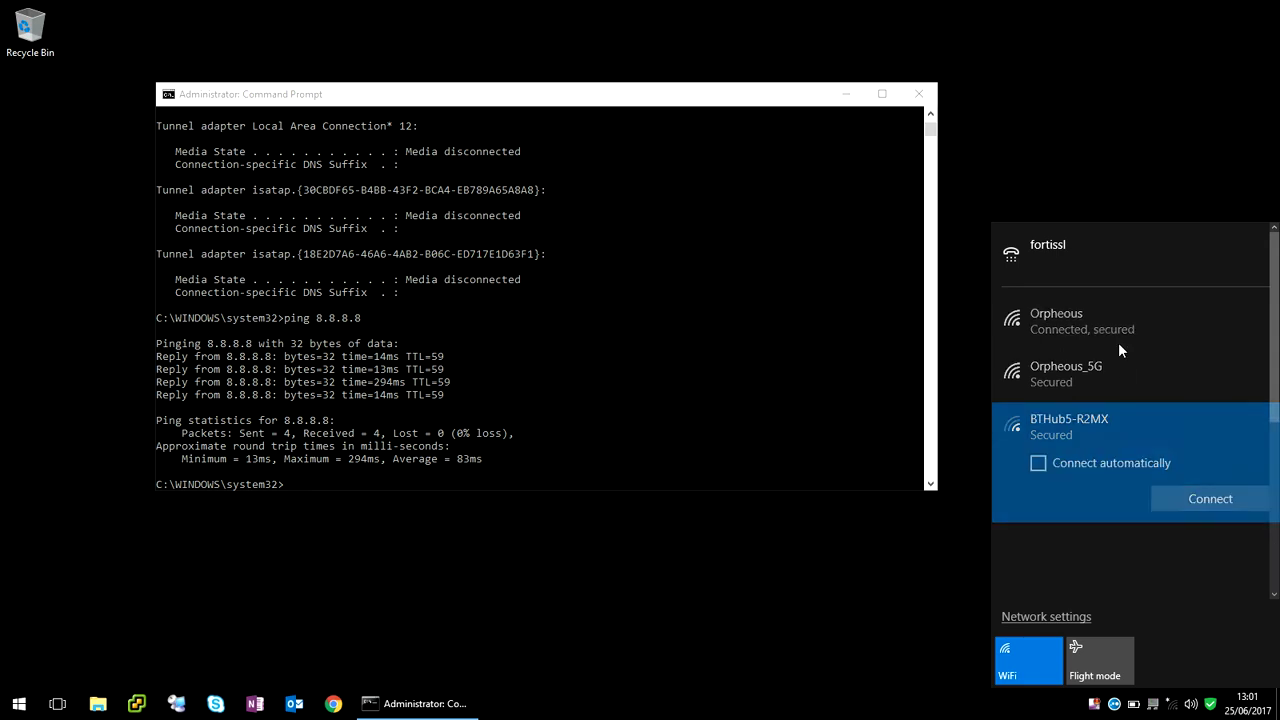
{"action": "left_click", "coordinate": [1063, 319]}
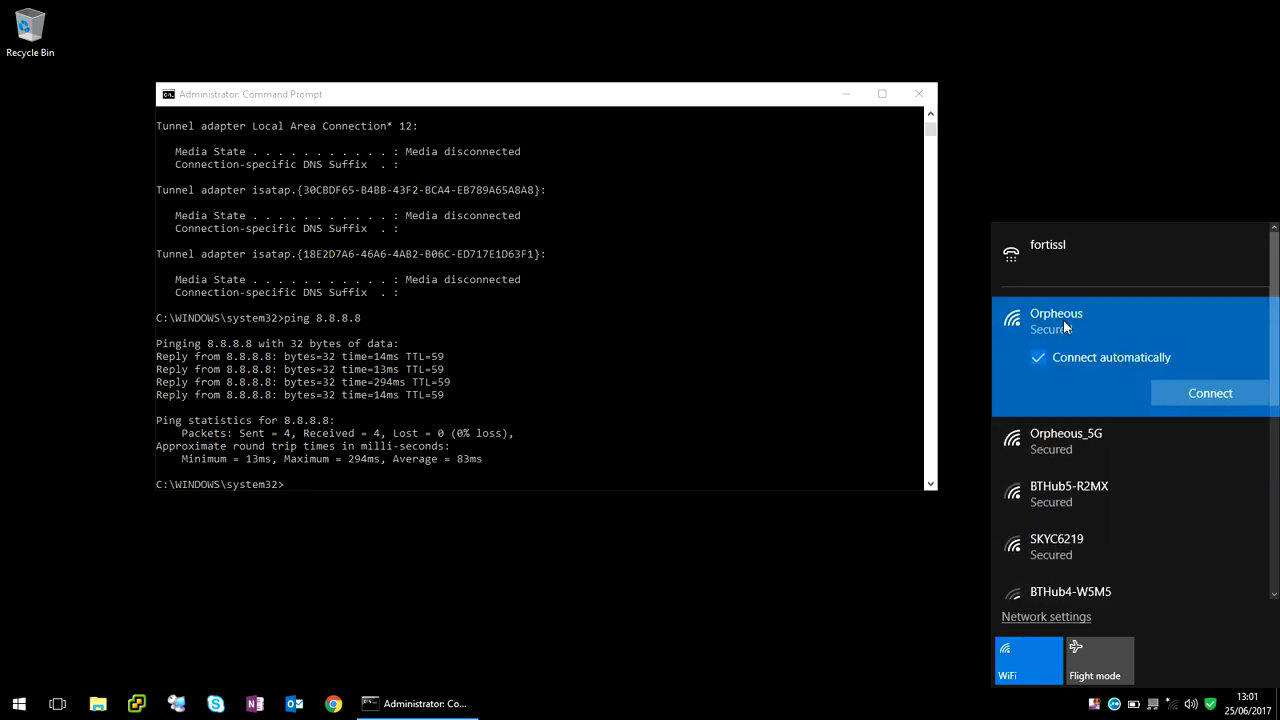
{"action": "left_click", "coordinate": [1224, 391]}
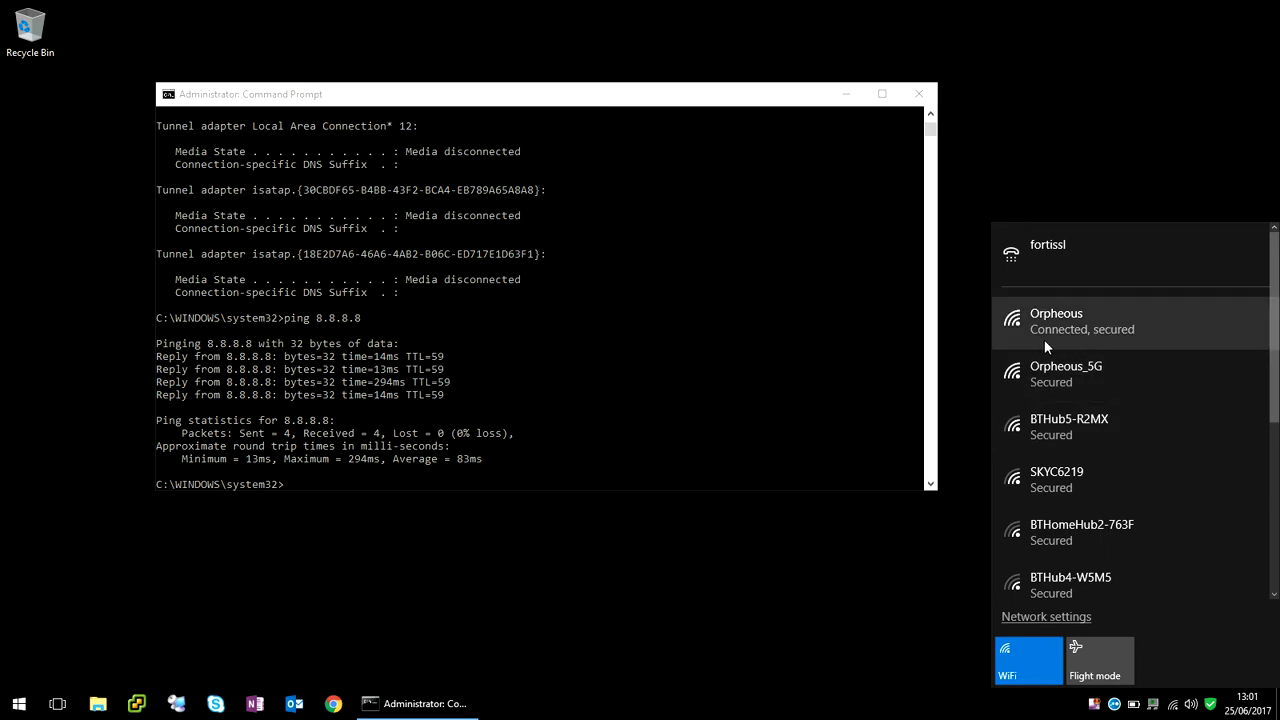
Re-run the previous ping 8.8.8.8 command, now averaging 14 ms.
{"action": "left_click", "coordinate": [716, 378]}
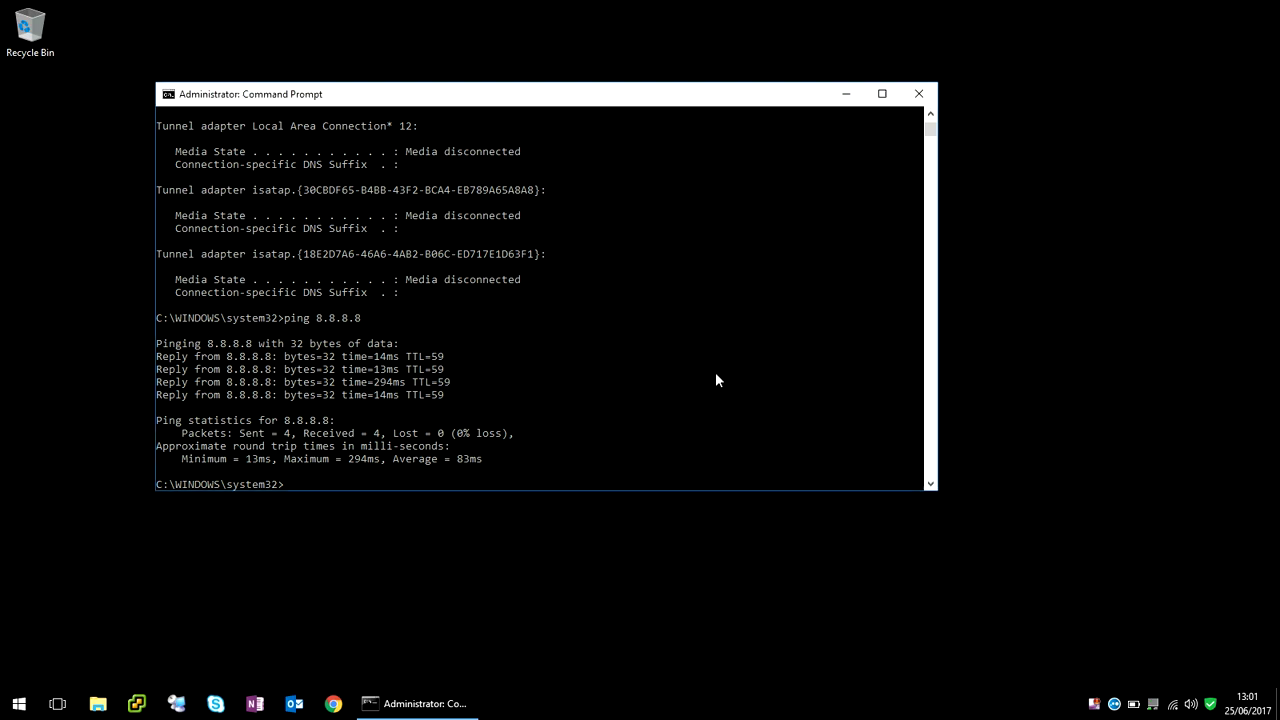
{"action": "key", "text": "Up"}
{"action": "key", "text": "Return"}
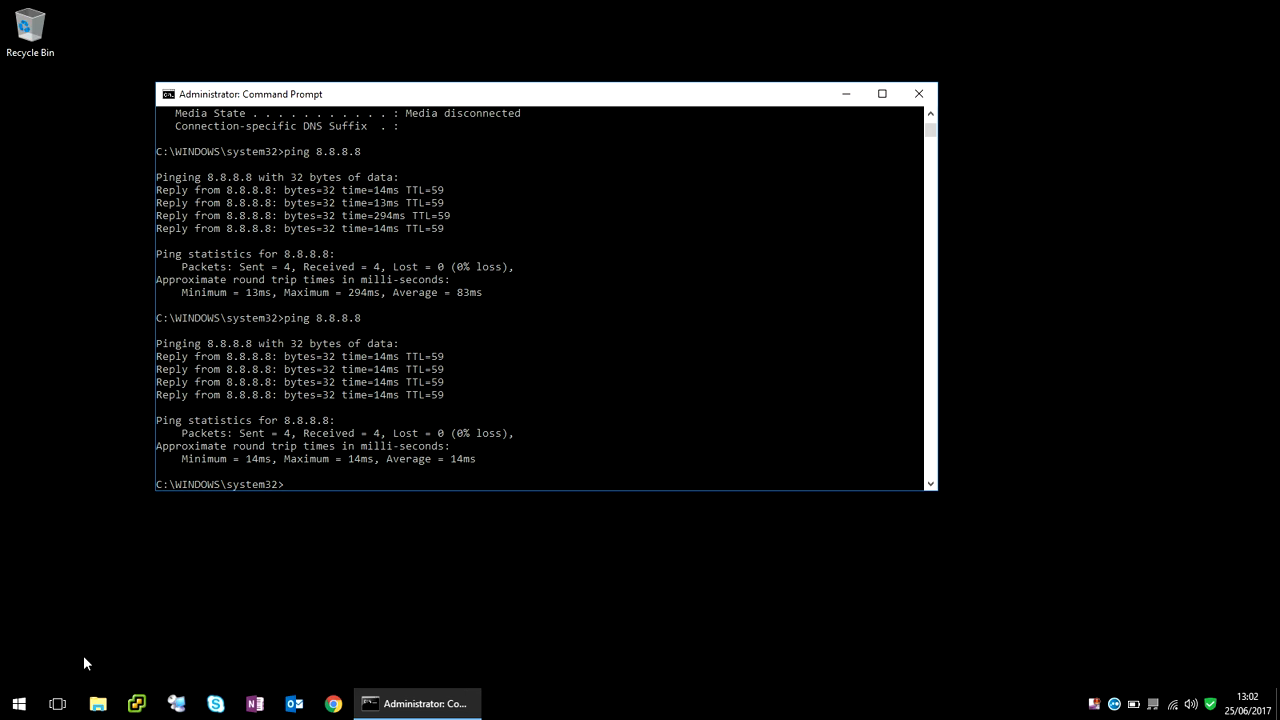
Open Device Manager from a 'device' search and expand Network adapters to the Intel I217-V.
{"action": "left_click", "coordinate": [15, 711]}
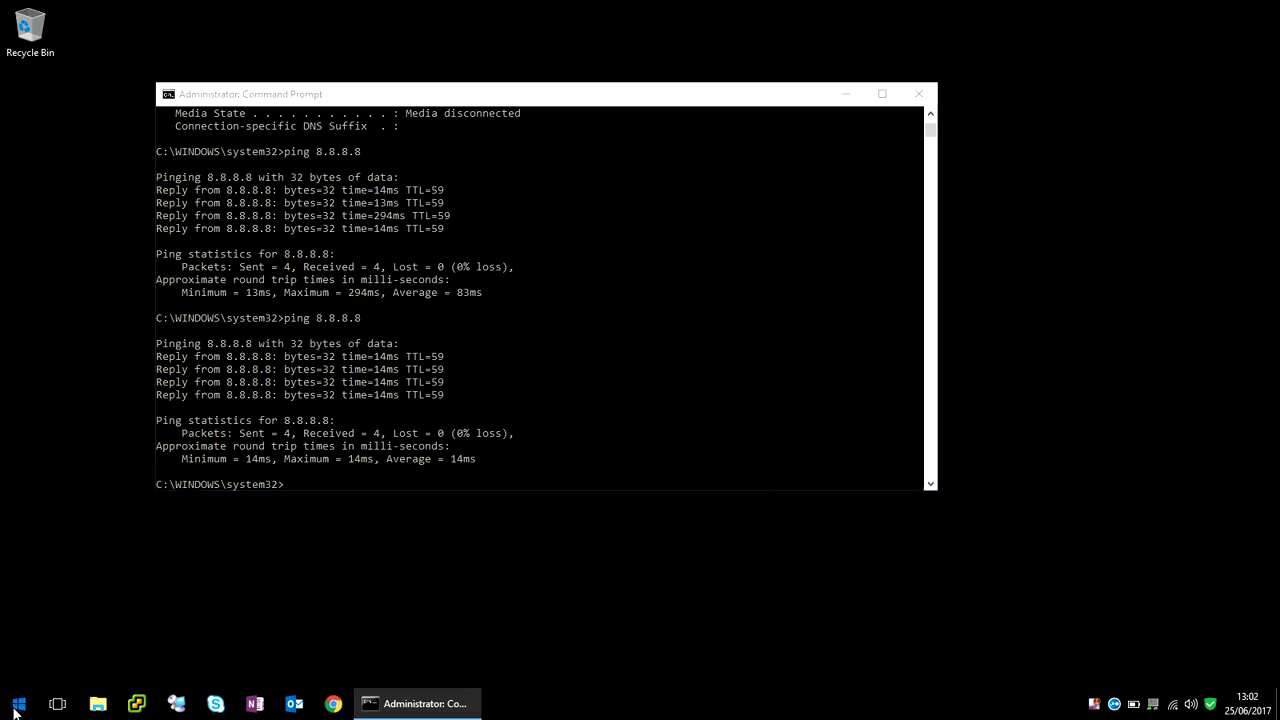
{"action": "type", "text": "dev"}
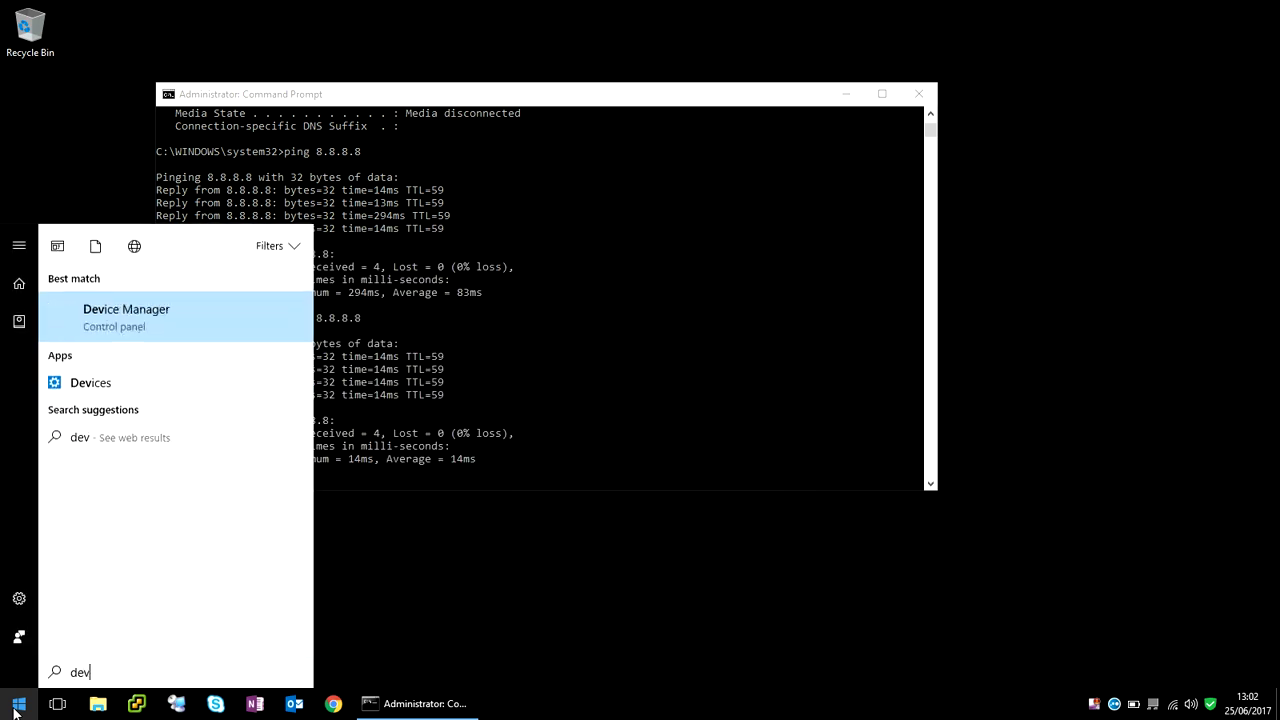
{"action": "type", "text": "ice"}
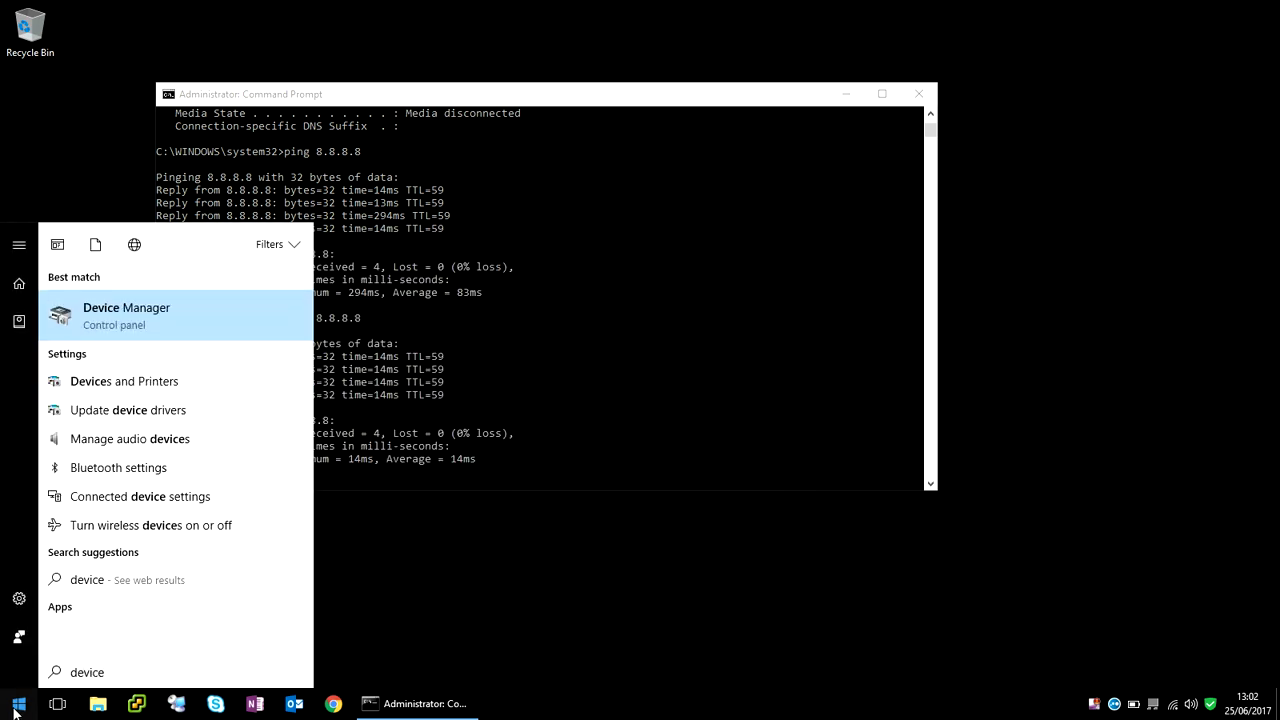
{"action": "left_click", "coordinate": [146, 314]}
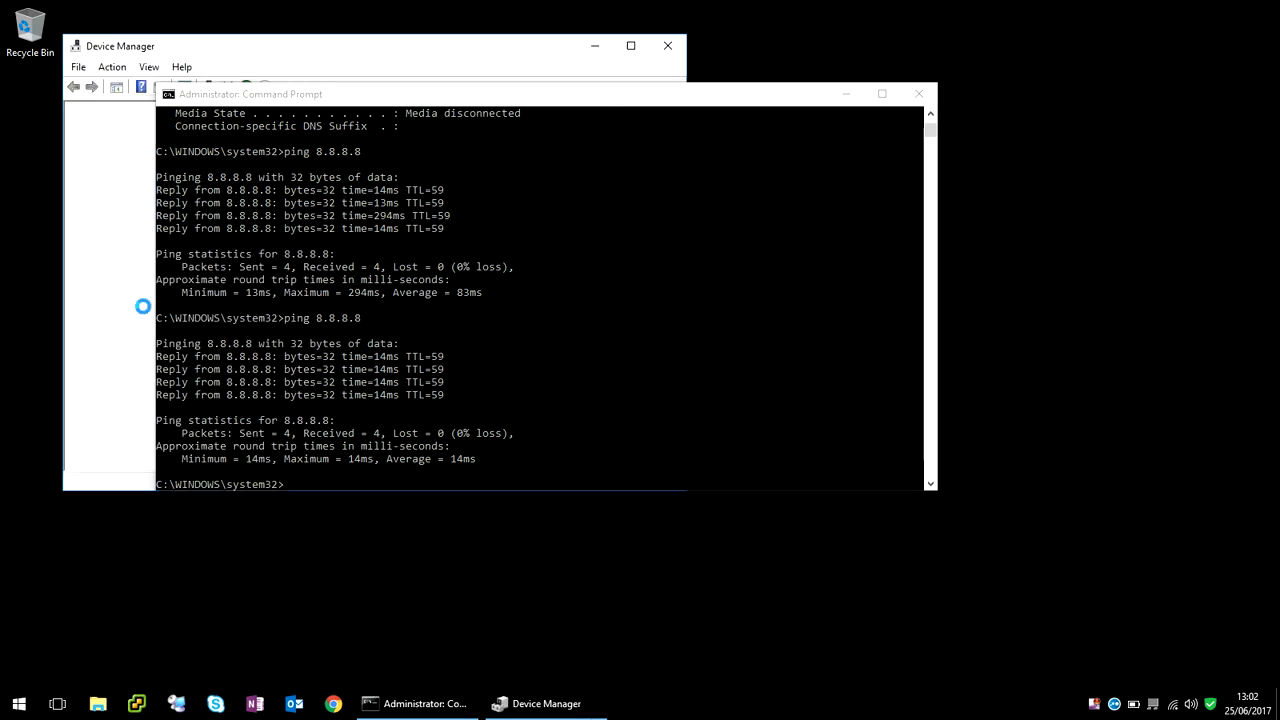
{"action": "left_click", "coordinate": [376, 50]}
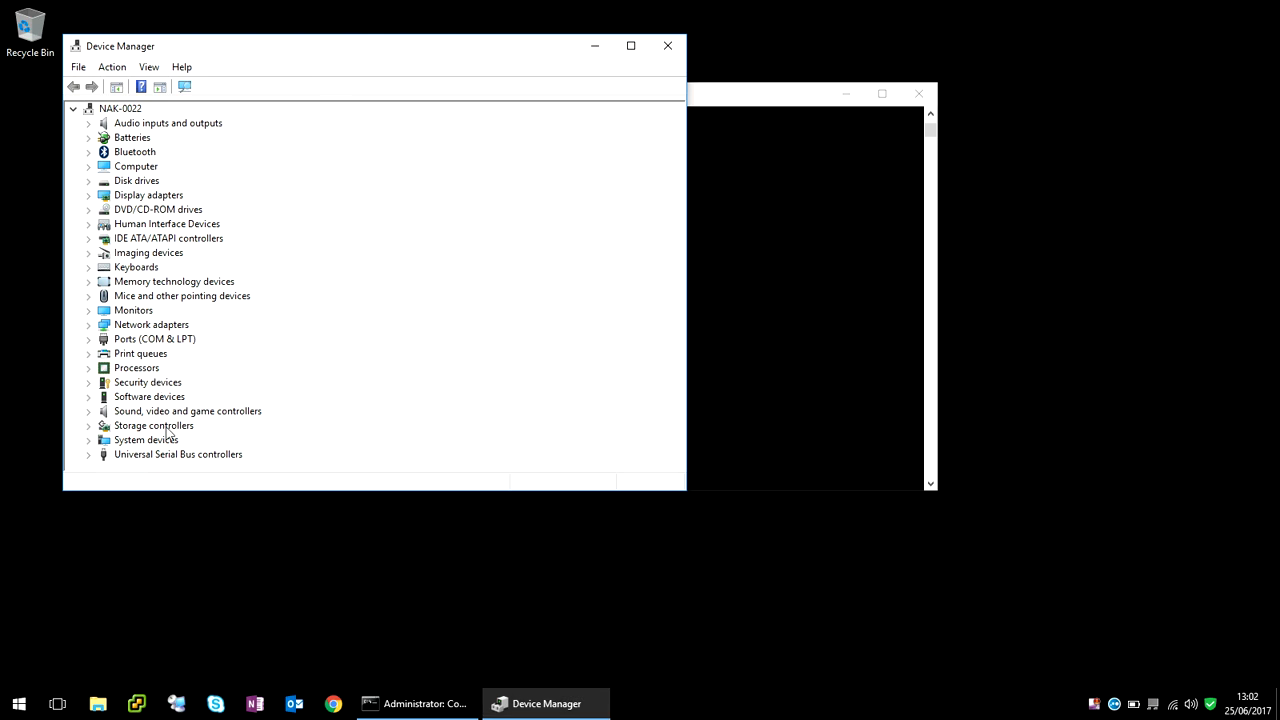
{"action": "double_click", "coordinate": [165, 325]}
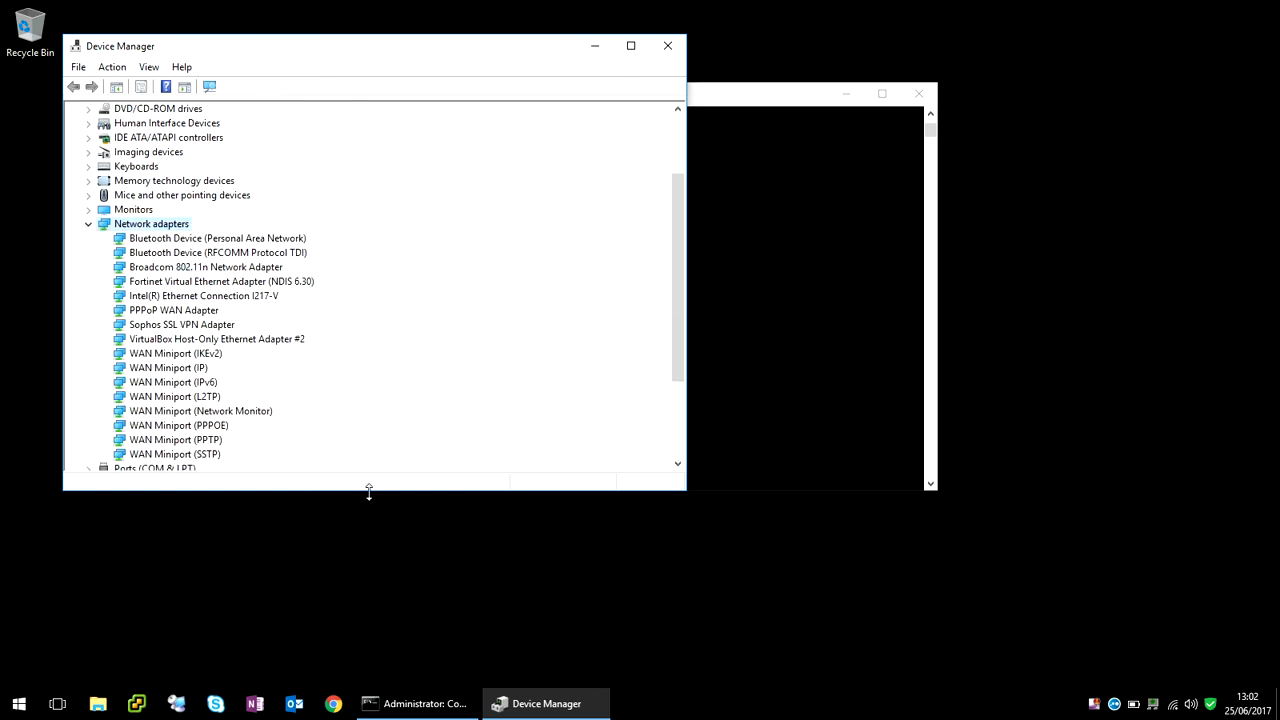
{"action": "left_click_drag", "start_coordinate": [369, 491], "coordinate": [367, 587]}
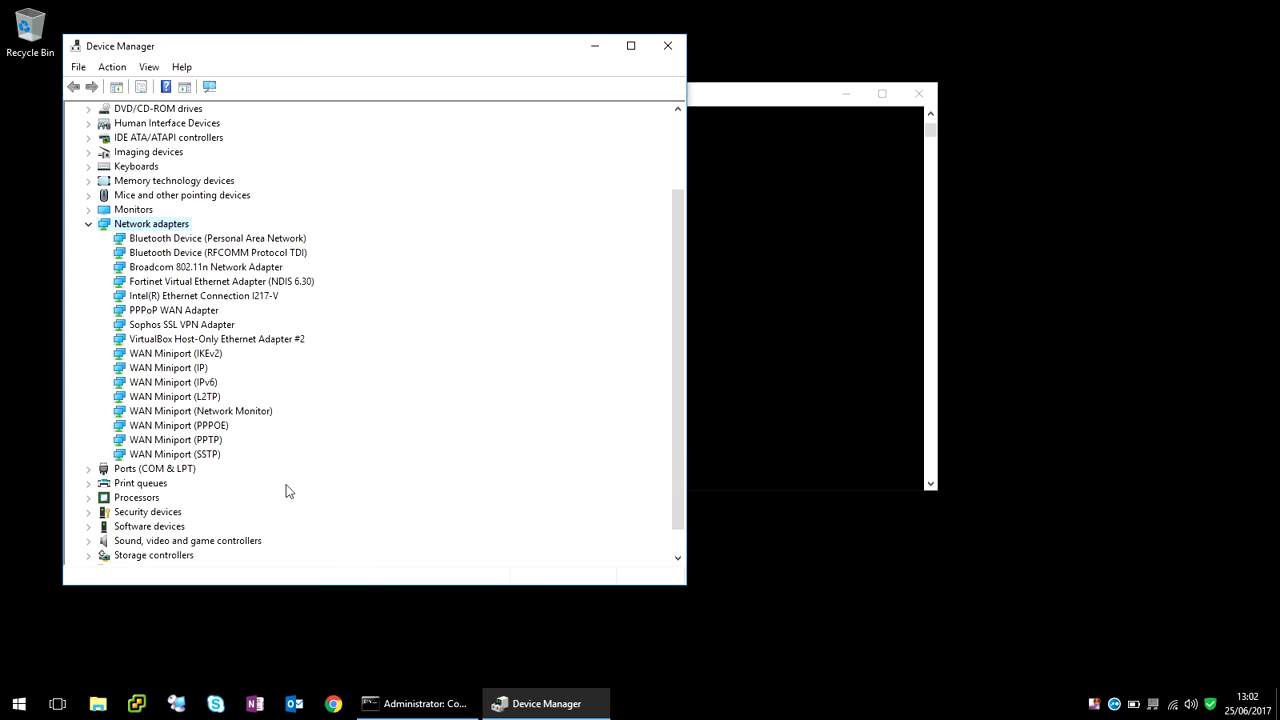
{"action": "key", "text": "i"}
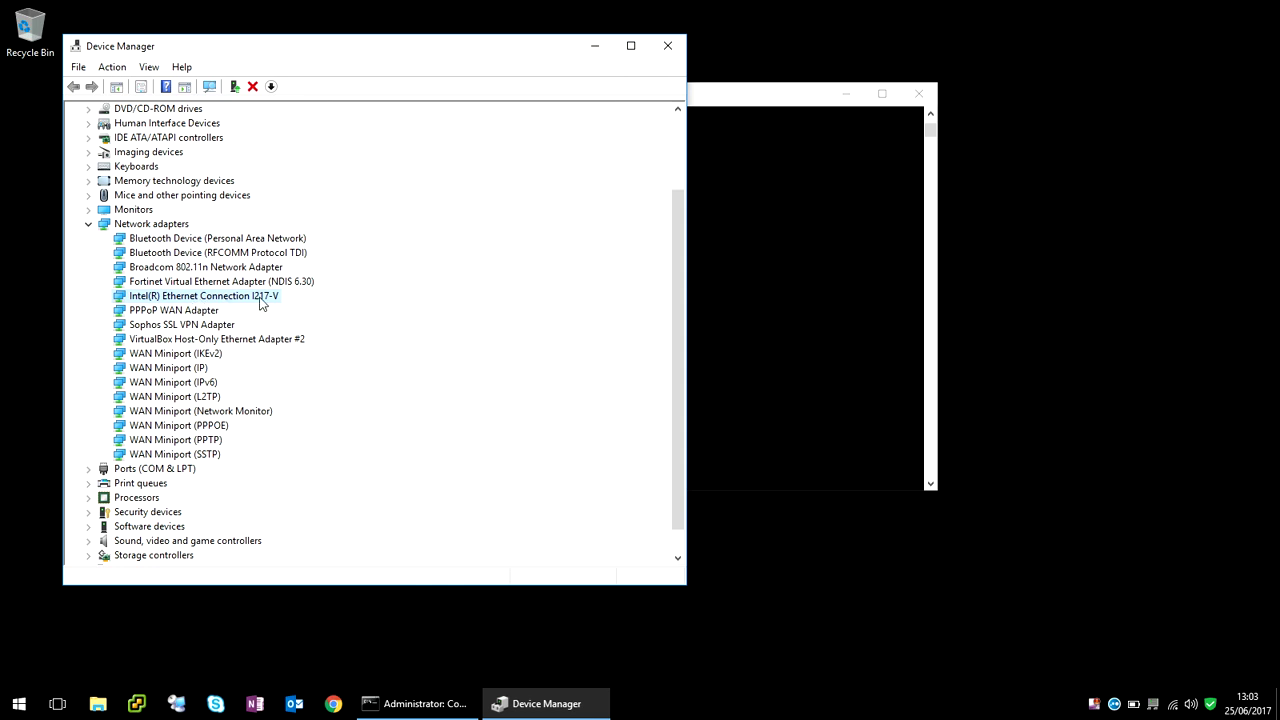
Show the Intel Ethernet Connection I217-V Driver tab and highlight version 12.13.17.7.
{"action": "right_click", "coordinate": [261, 301]}
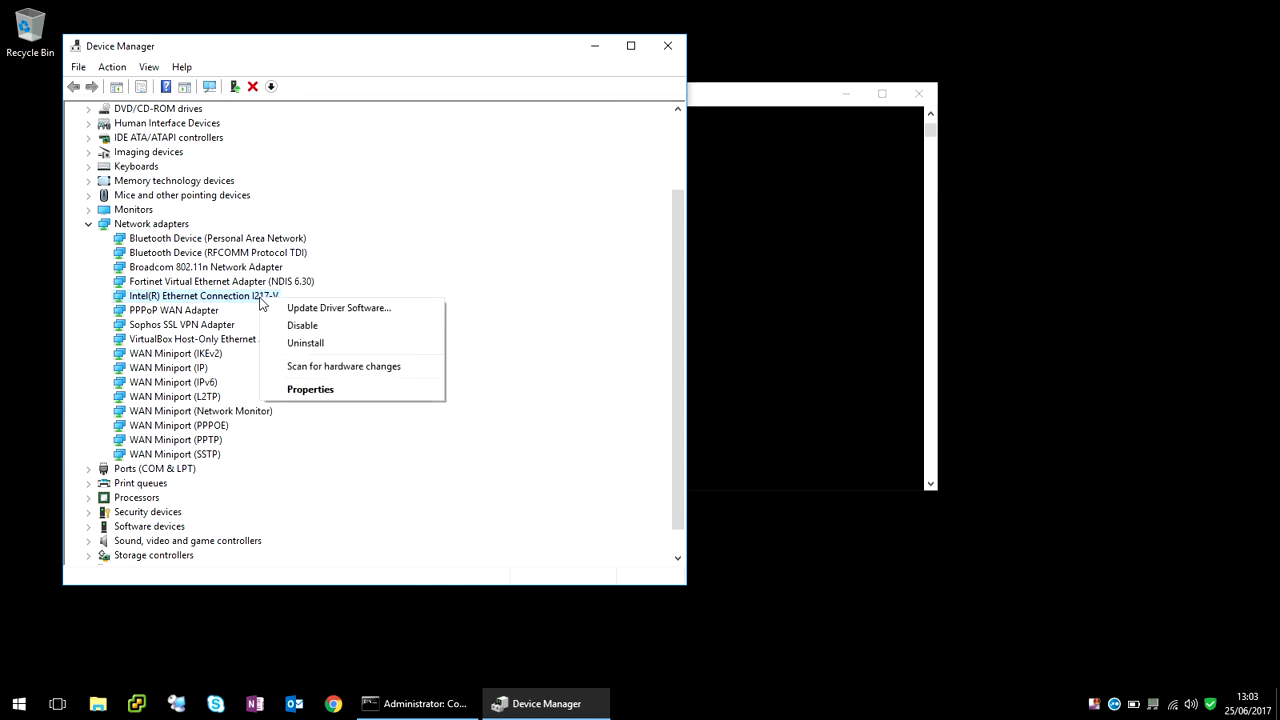
{"action": "left_click", "coordinate": [322, 390]}
{"action": "left_click", "coordinate": [416, 175]}
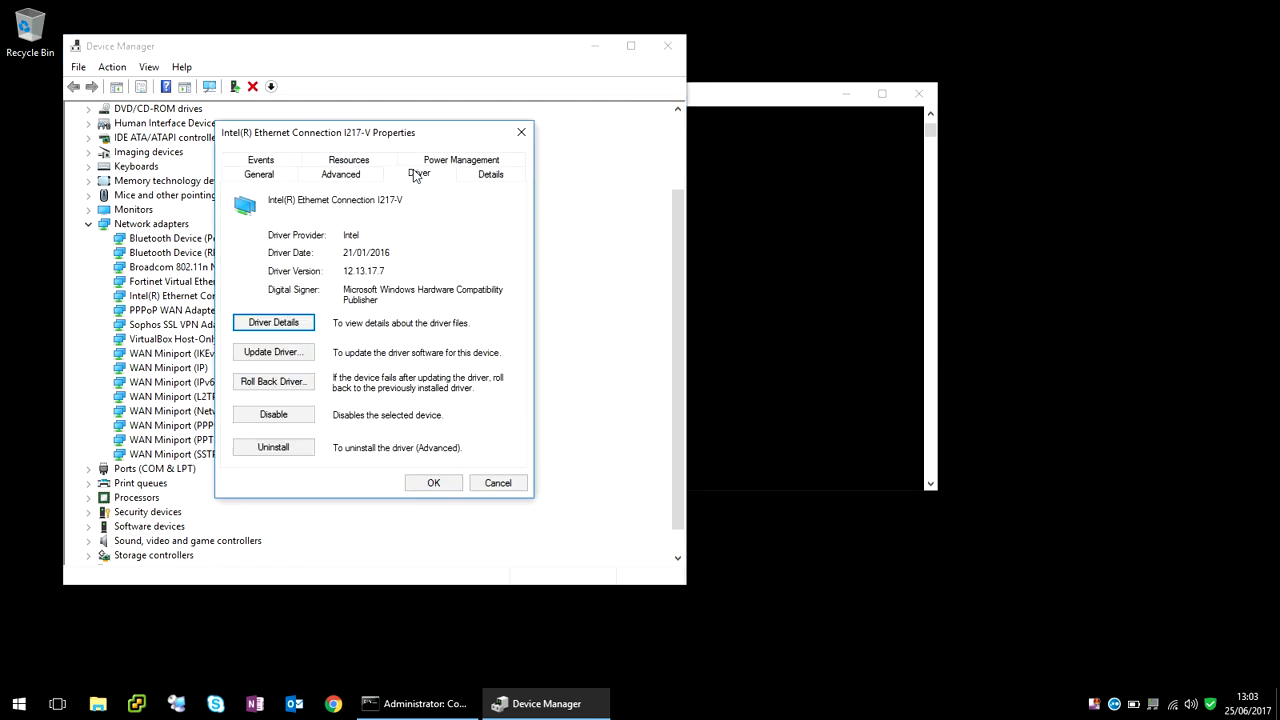
{"action": "left_click_drag", "start_coordinate": [432, 138], "coordinate": [541, 157]}
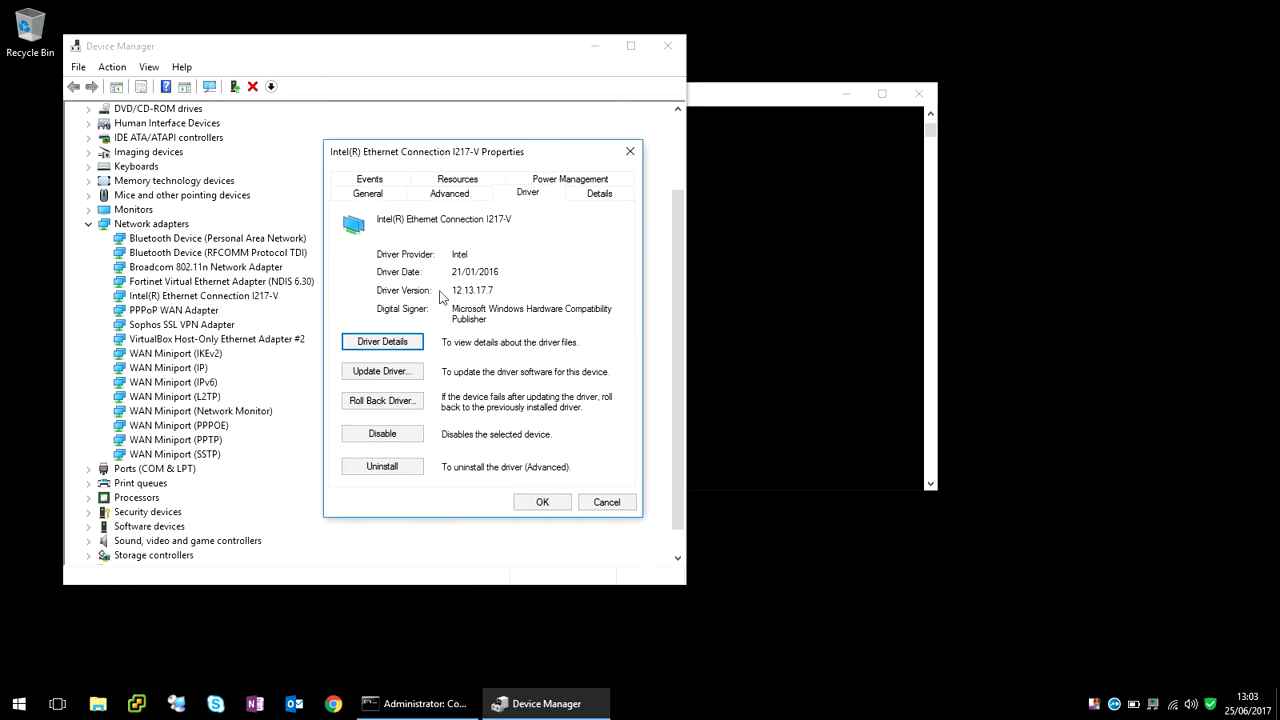
{"action": "left_click_drag", "start_coordinate": [454, 290], "coordinate": [510, 293]}
Automatically update the Intel adapter driver to Microsoft version 12.15.22.6.
{"action": "left_click", "coordinate": [384, 374]}
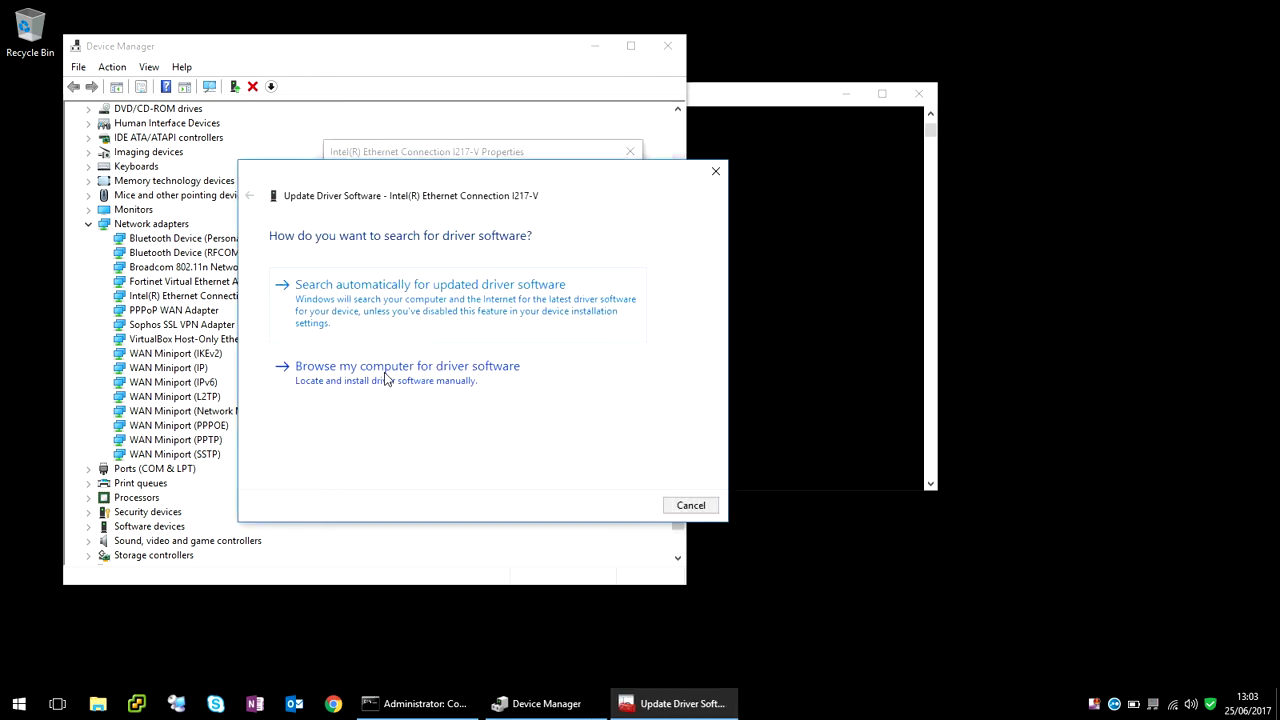
{"action": "left_click", "coordinate": [410, 316]}
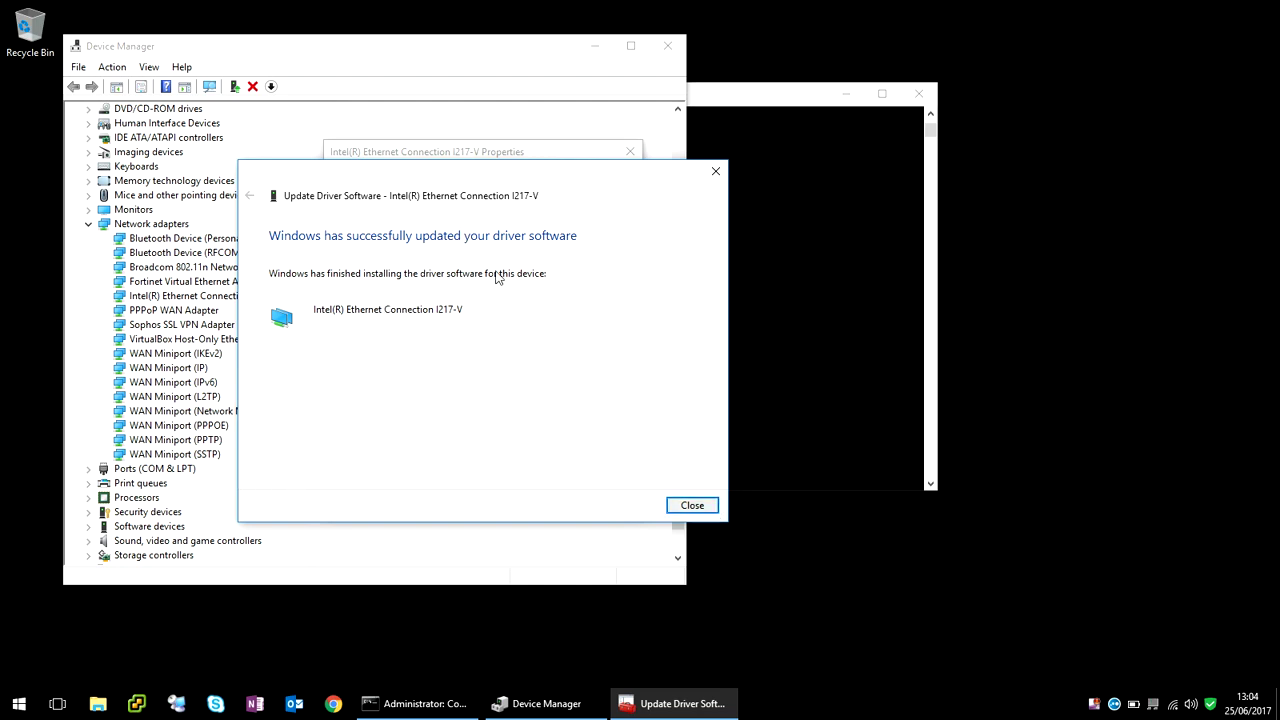
{"action": "left_click", "coordinate": [692, 506]}
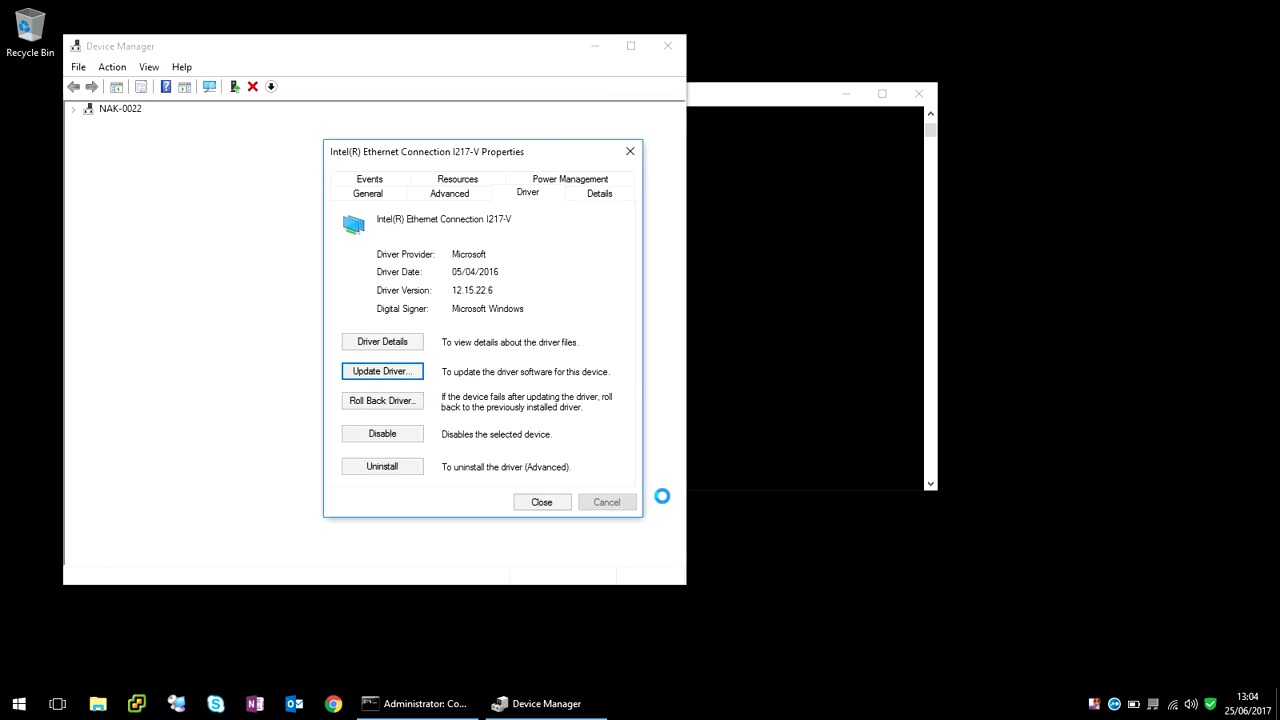
Cancel a second, manual driver search and close the adapter's properties.
{"action": "left_click", "coordinate": [403, 371]}
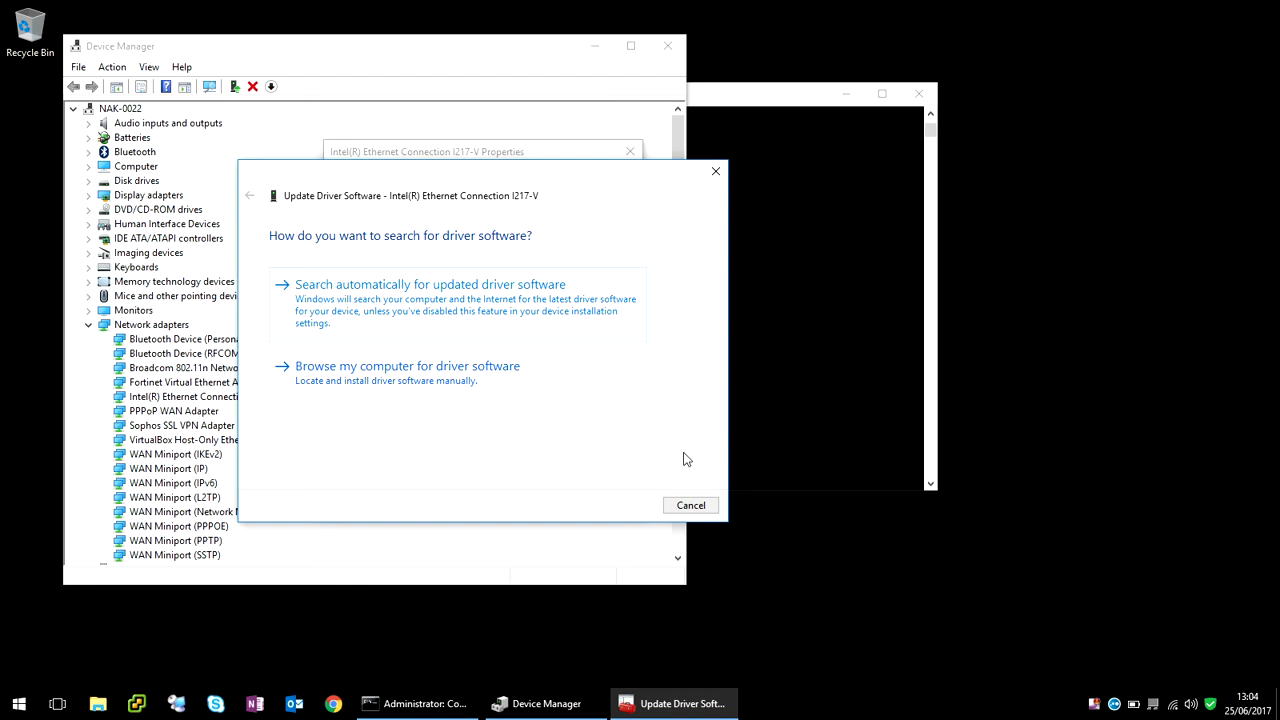
{"action": "left_click", "coordinate": [434, 380]}
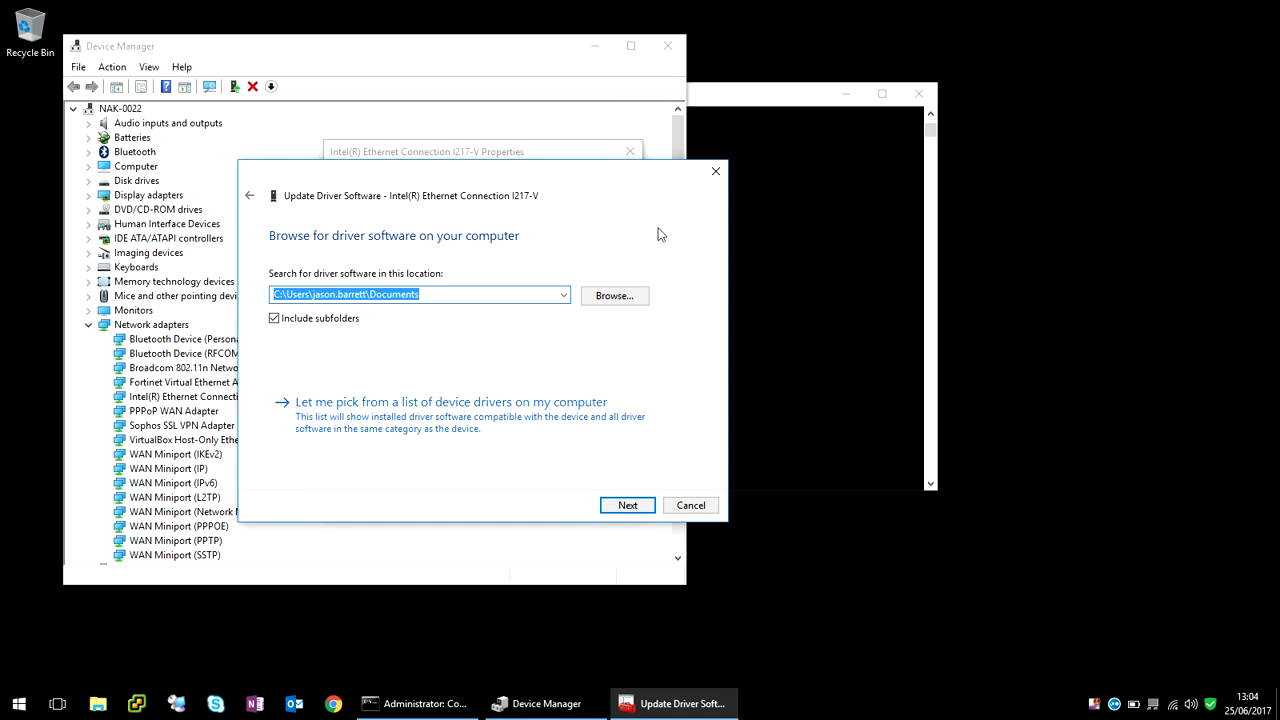
{"action": "left_click", "coordinate": [715, 171]}
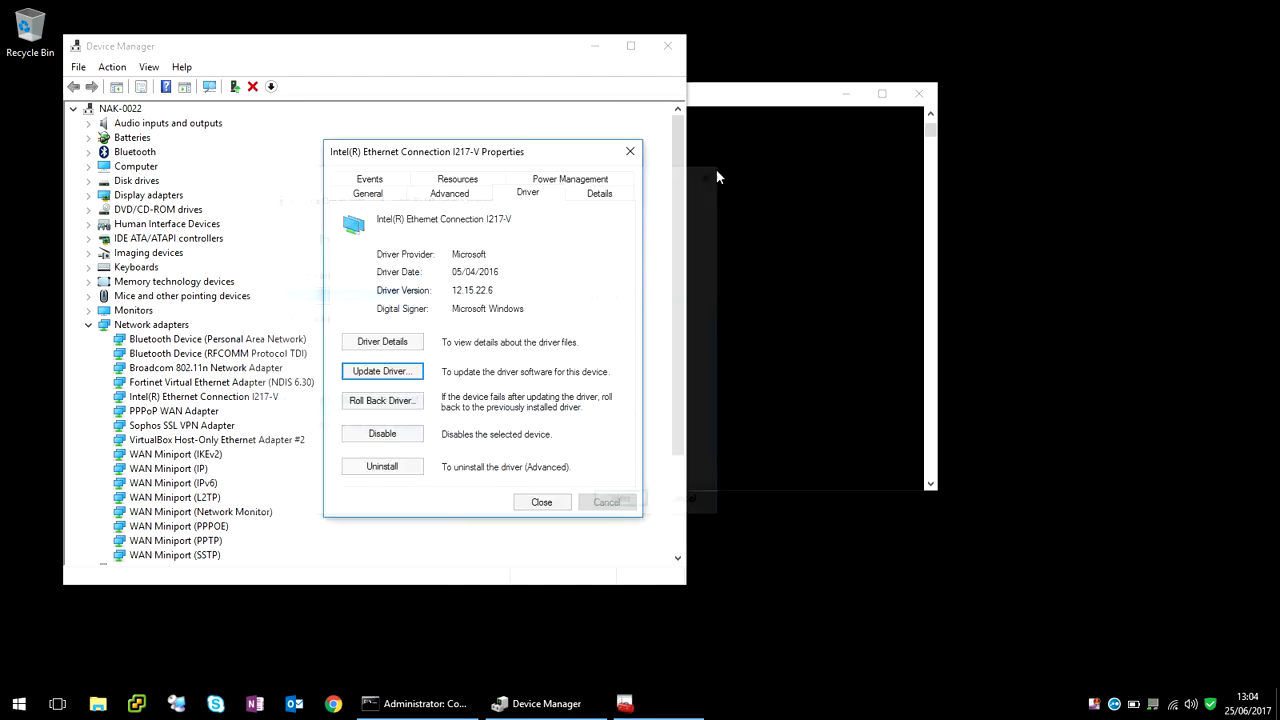
{"action": "left_click", "coordinate": [629, 151]}
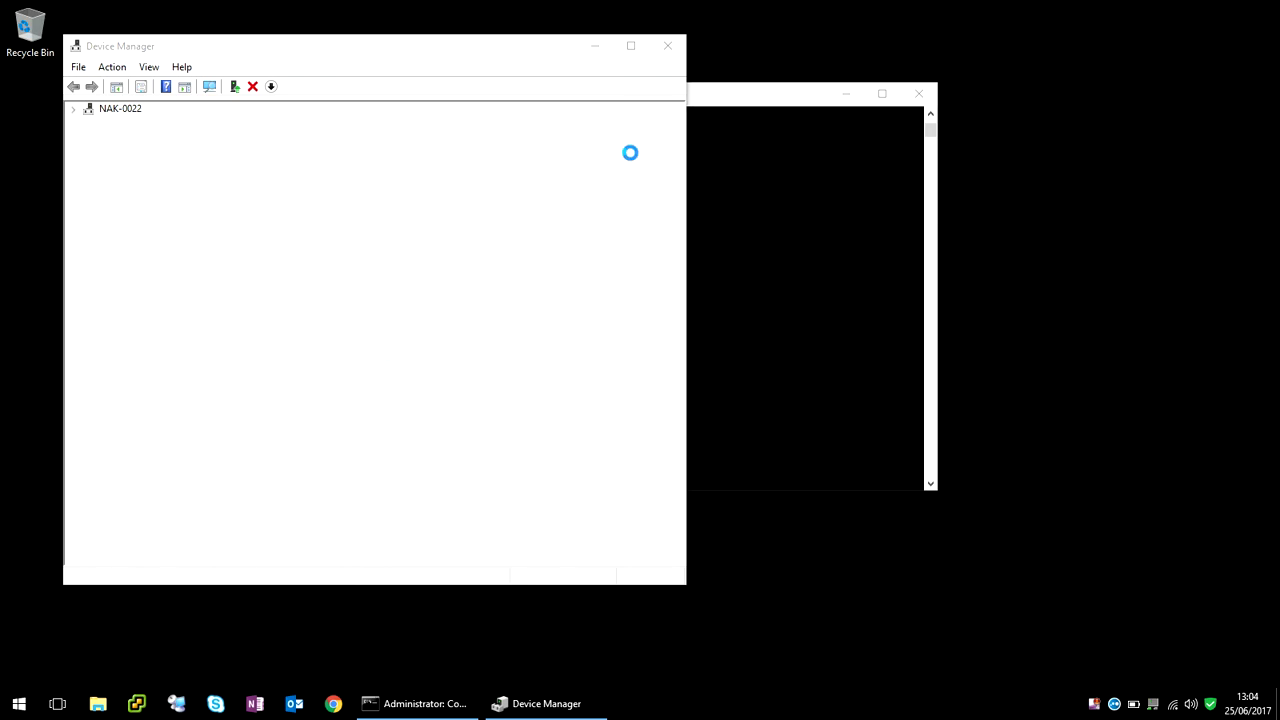
Close Device Manager and re-run ping 8.8.8.8 in the repositioned Command Prompt.
{"action": "left_click", "coordinate": [672, 45]}
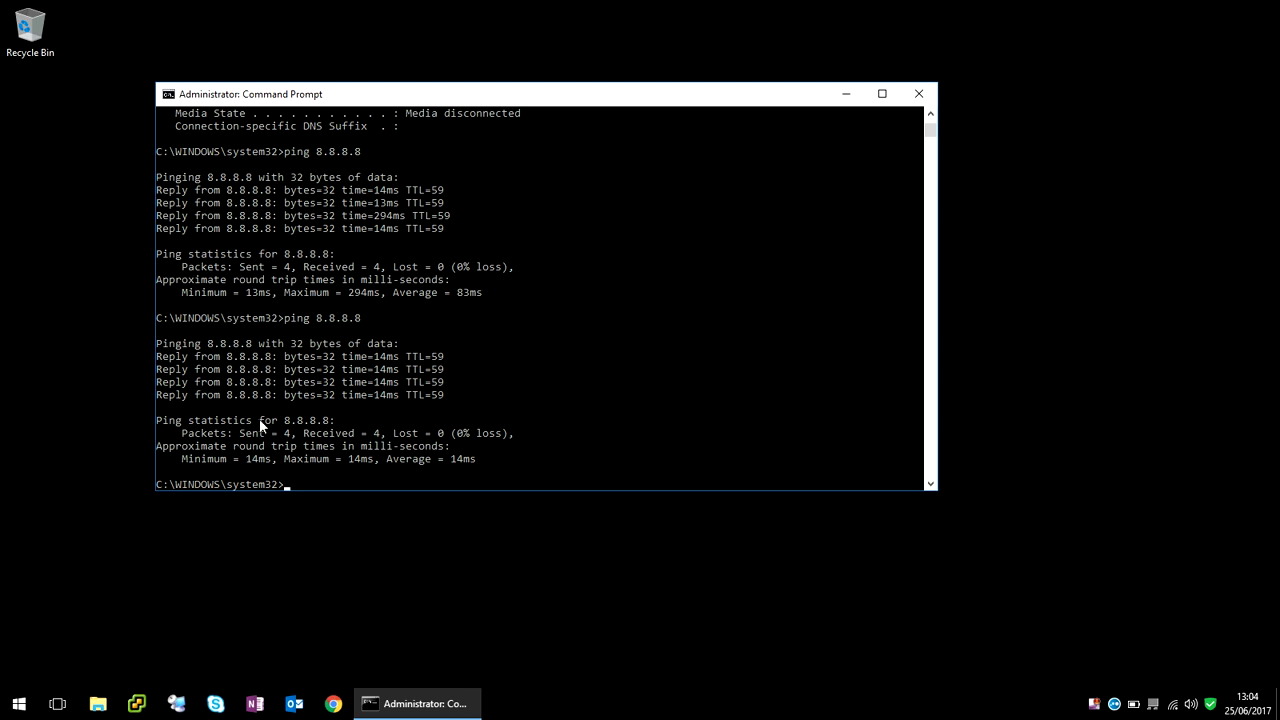
{"action": "left_click_drag", "start_coordinate": [488, 94], "coordinate": [530, 44]}
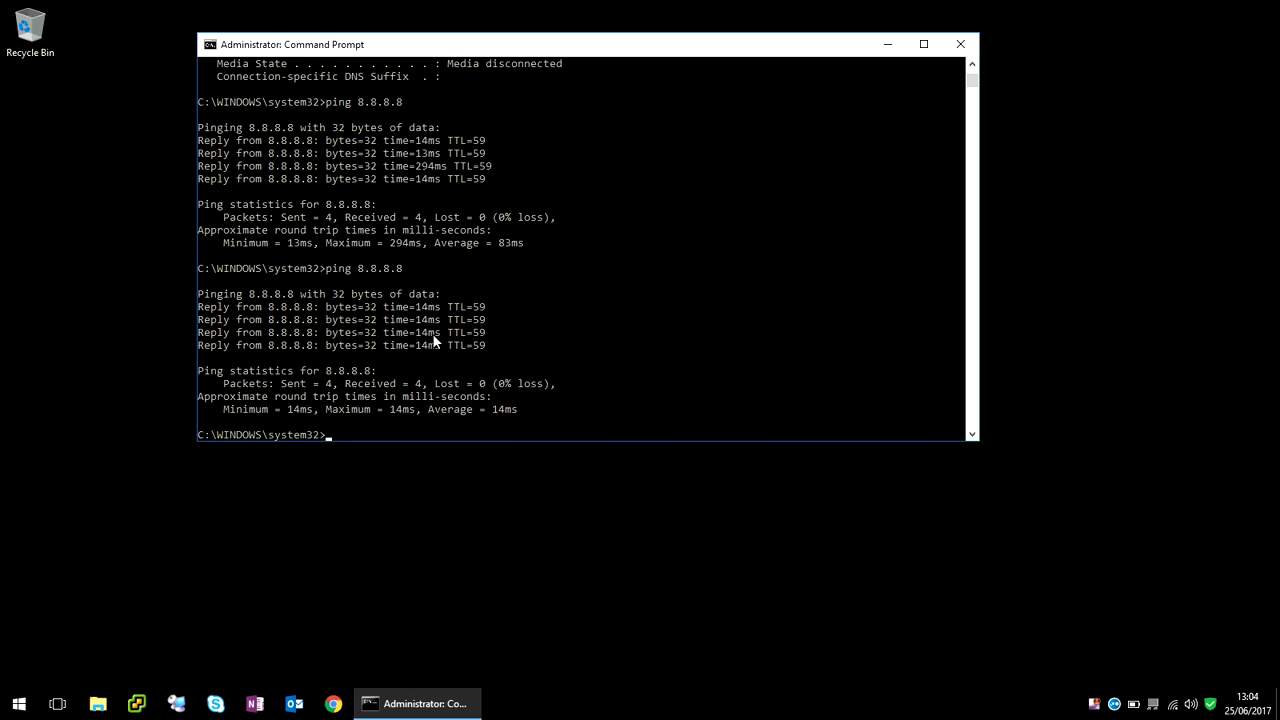
{"action": "key", "text": "Up"}
{"action": "key", "text": "Return"}
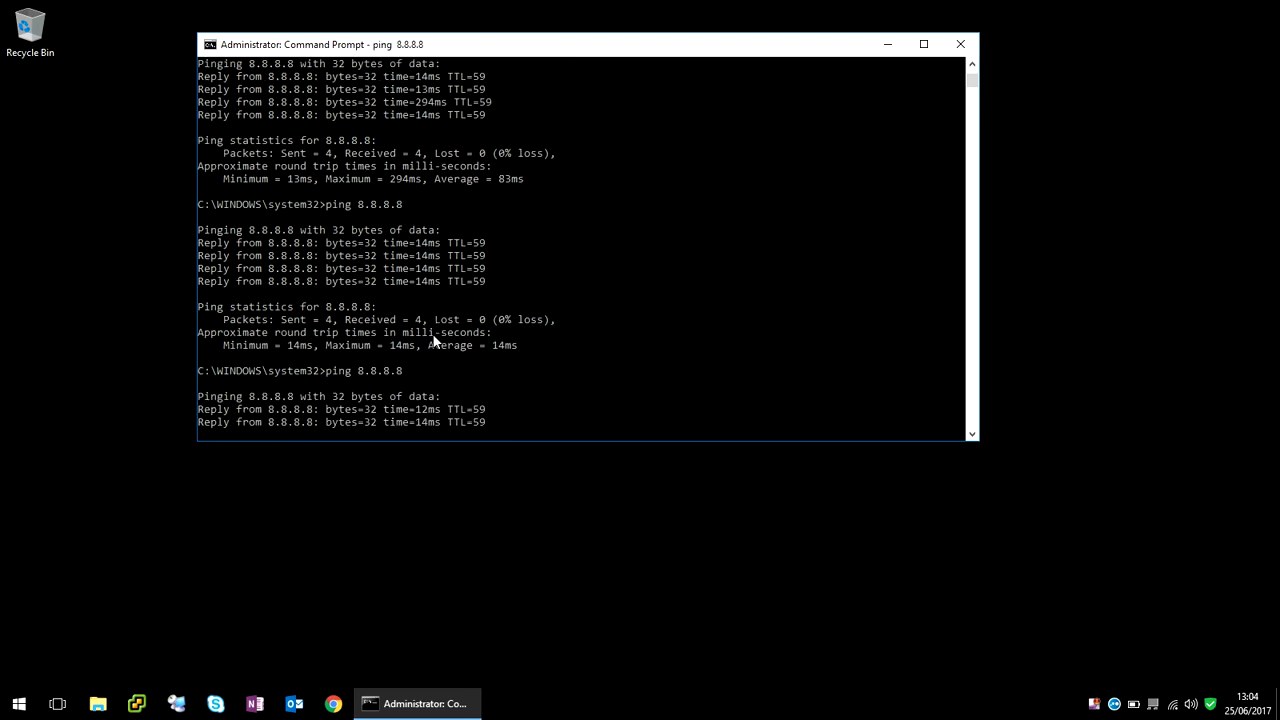